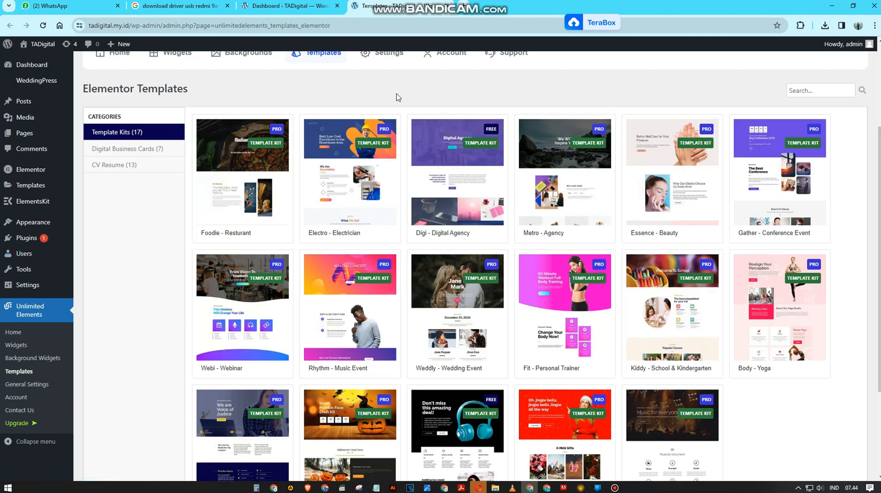
# Step: Examine the Elementor template kits offered by Unlimited Elements
pyautogui.scroll(-4, 407, 91)
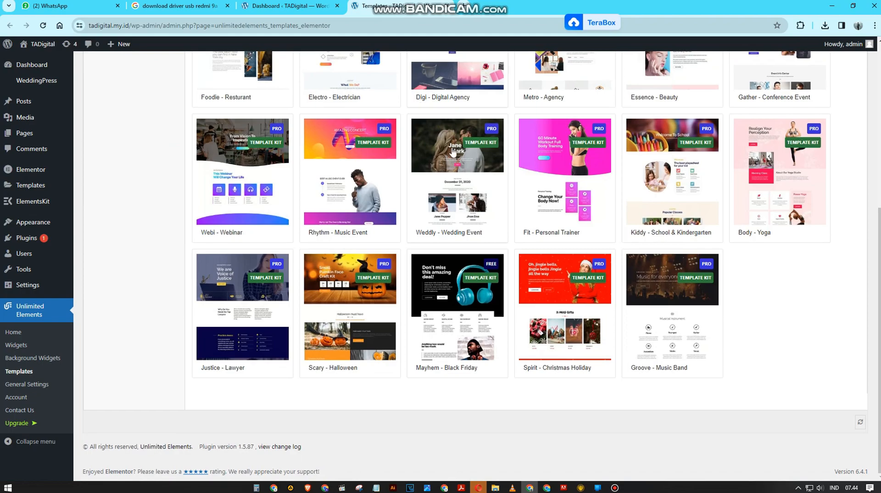
pyautogui.scroll(5, 219, 164)
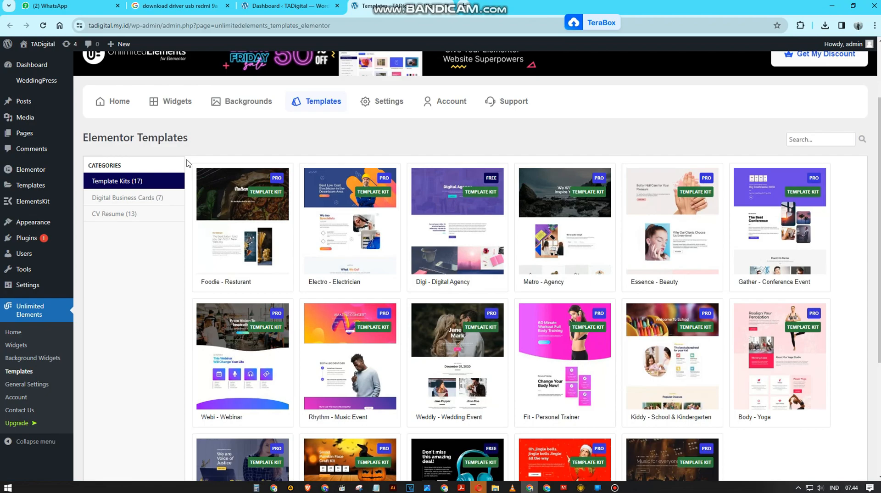
pyautogui.scroll(-4, 46, 124)
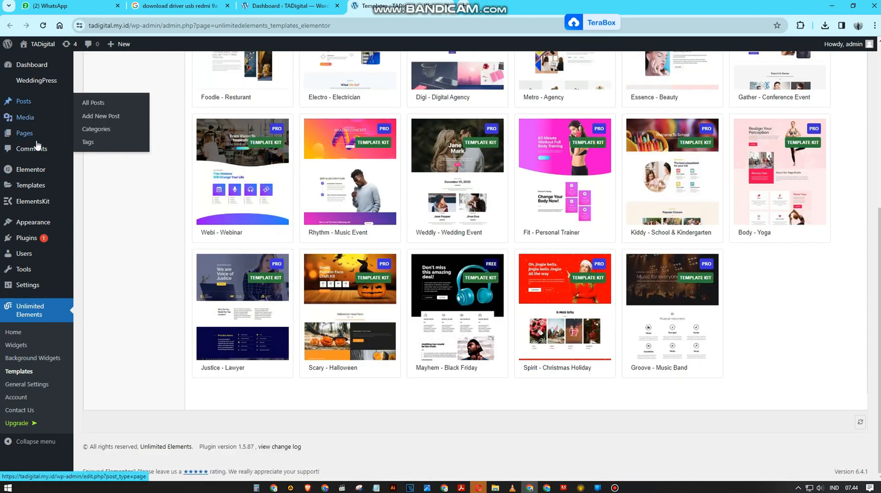
pyautogui.scroll(6, 117, 196)
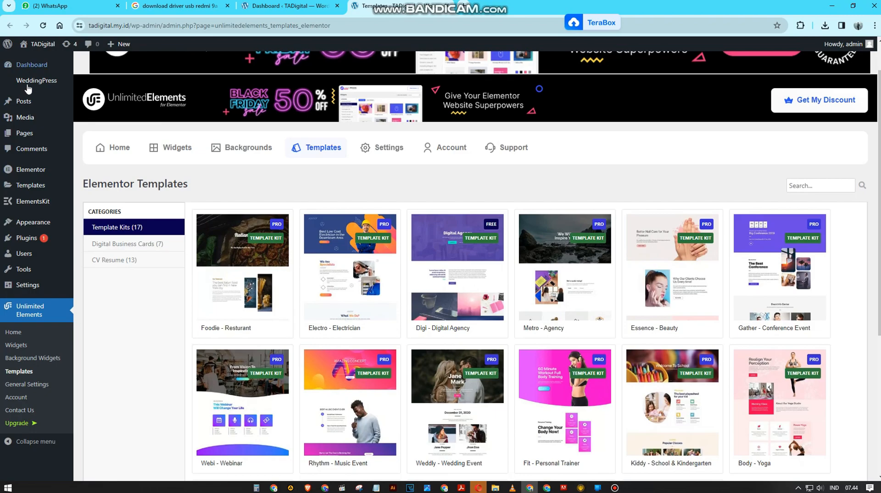
pyautogui.moveTo(26, 100)
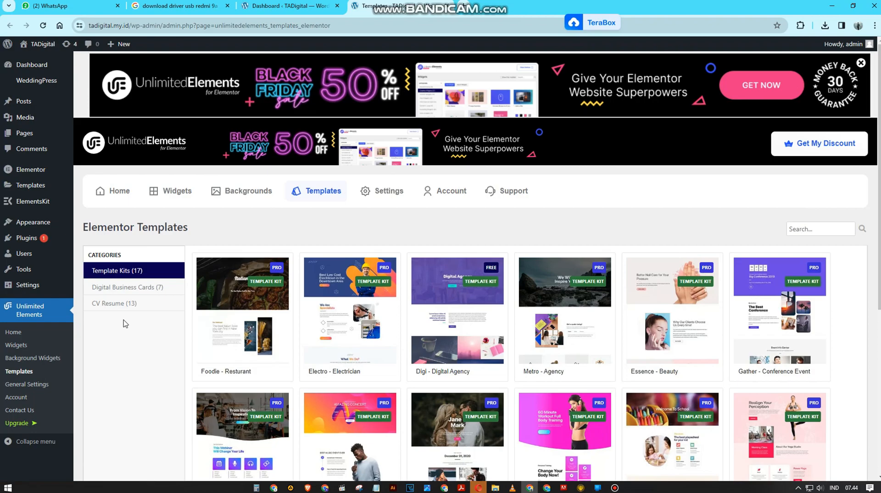
pyautogui.scroll(-5, 227, 328)
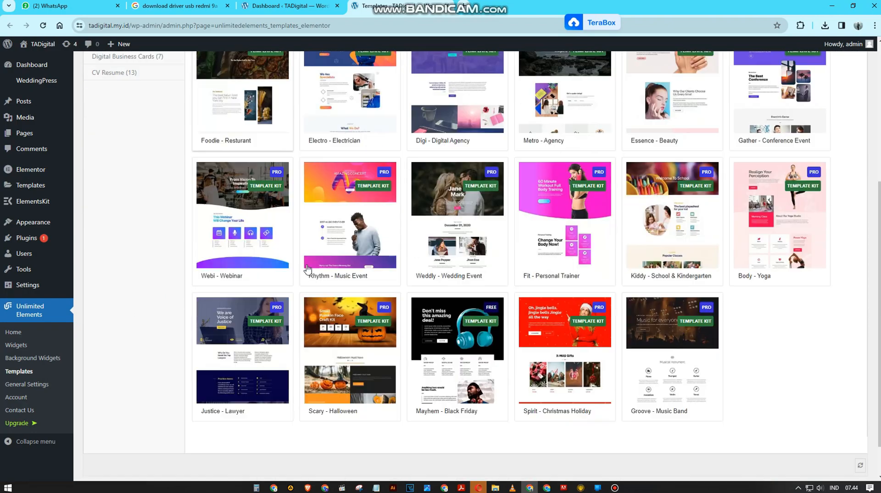
pyautogui.scroll(4, 202, 252)
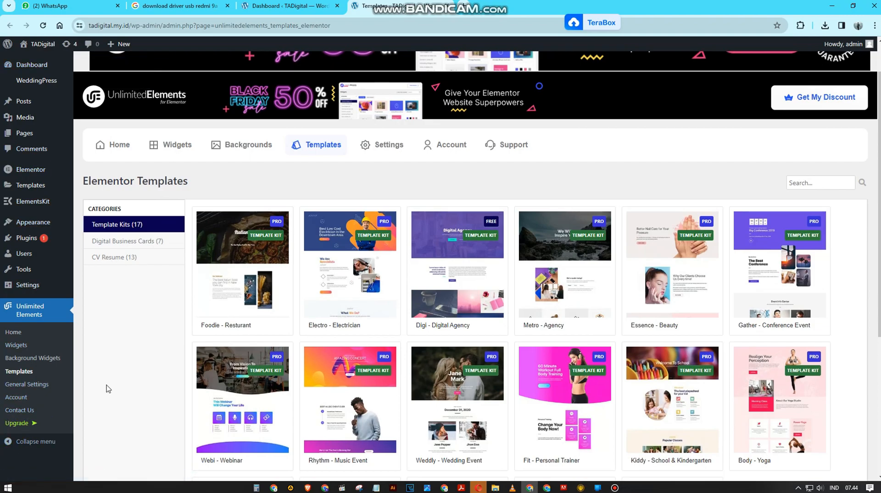
pyautogui.scroll(-3, 113, 382)
pyautogui.scroll(4, 452, 112)
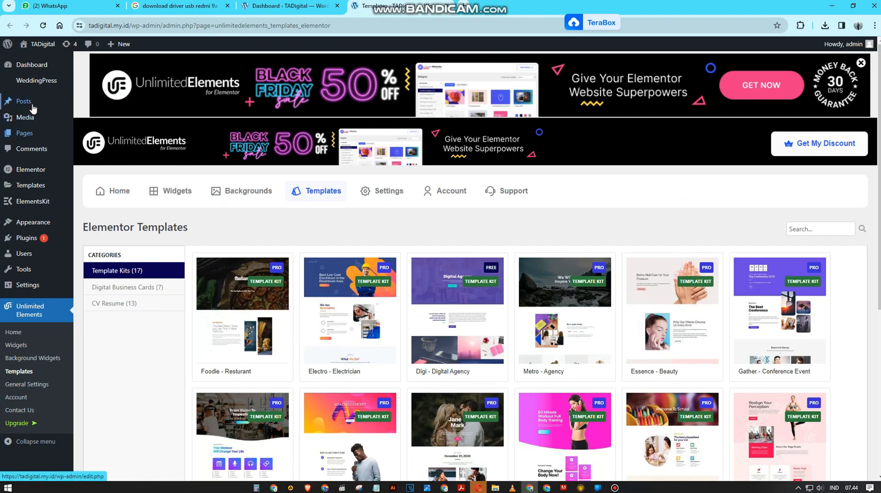
# Step: Create a new page titled "website saya" in the site's pages and publish it
pyautogui.moveTo(38, 71)
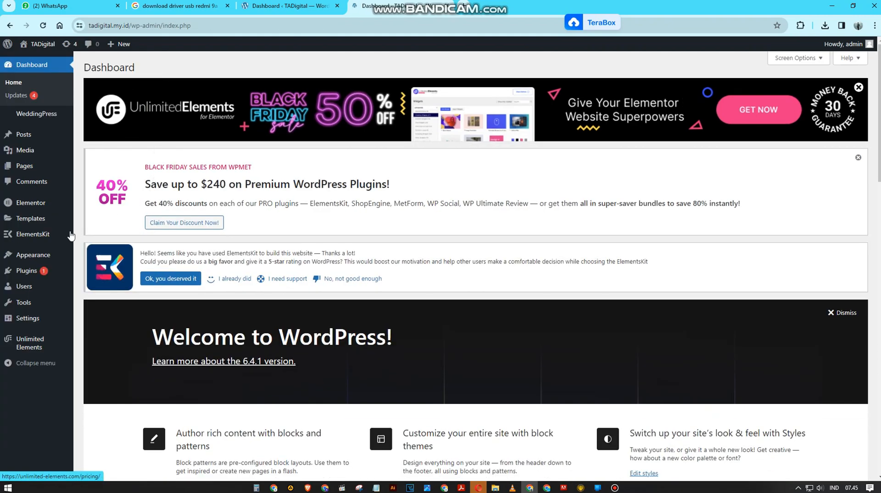
pyautogui.moveTo(26, 149)
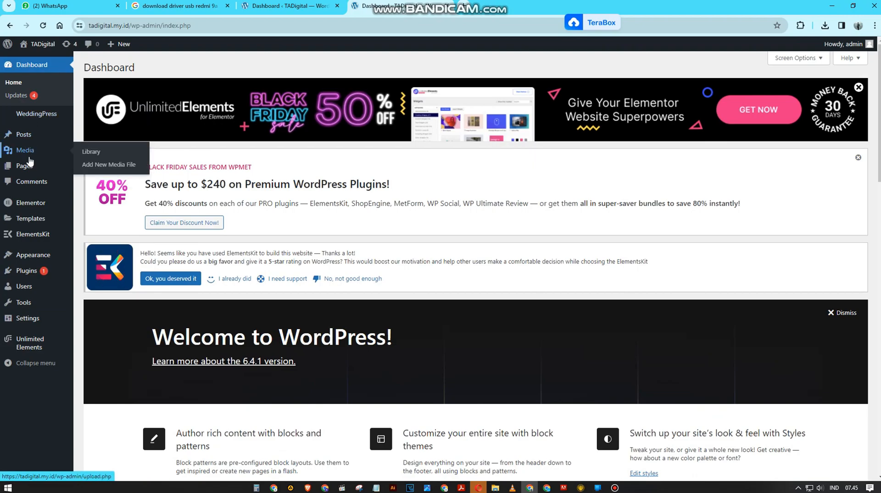
pyautogui.moveTo(30, 170)
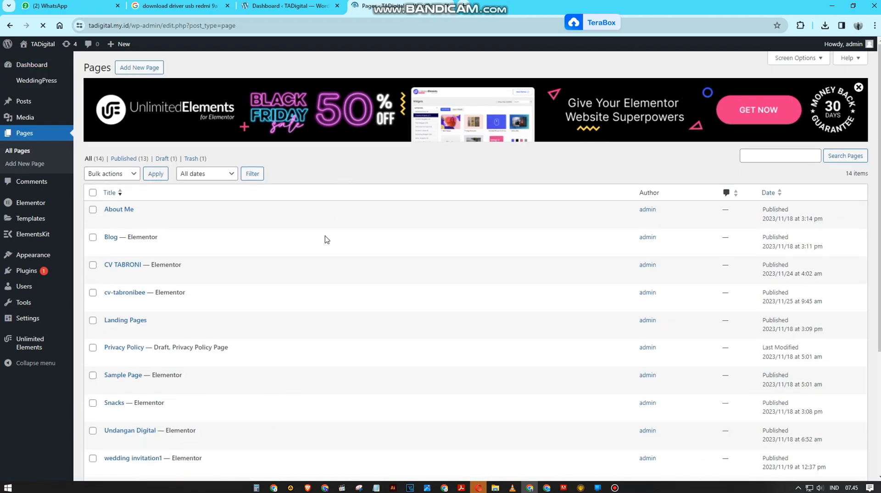
pyautogui.scroll(-1, 314, 265)
pyautogui.scroll(3, 314, 265)
pyautogui.click(144, 69)
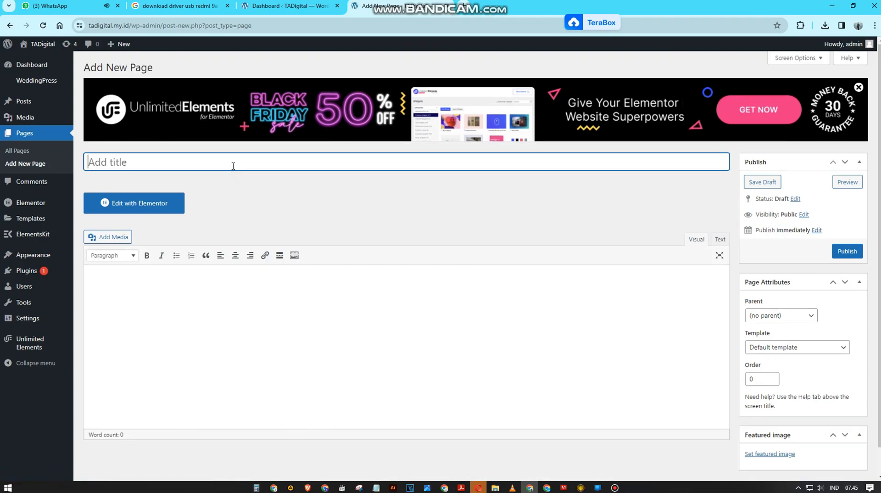
pyautogui.write('website saya')
pyautogui.click(846, 251)
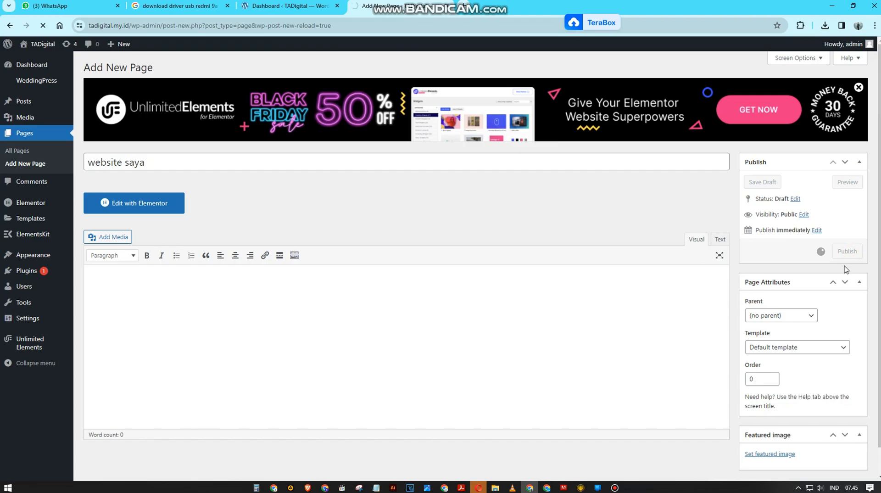
# Step: Set the page template to Elementor Canvas and update the page
pyautogui.scroll(-2, 846, 270)
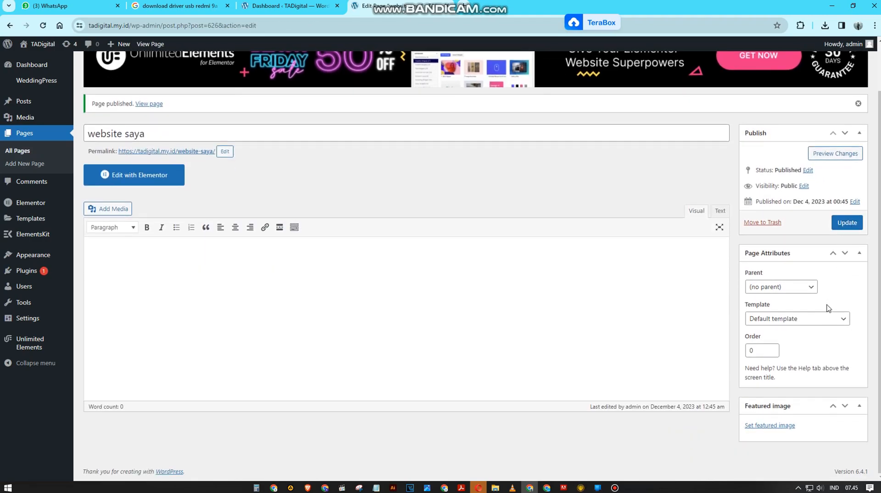
pyautogui.click(839, 318)
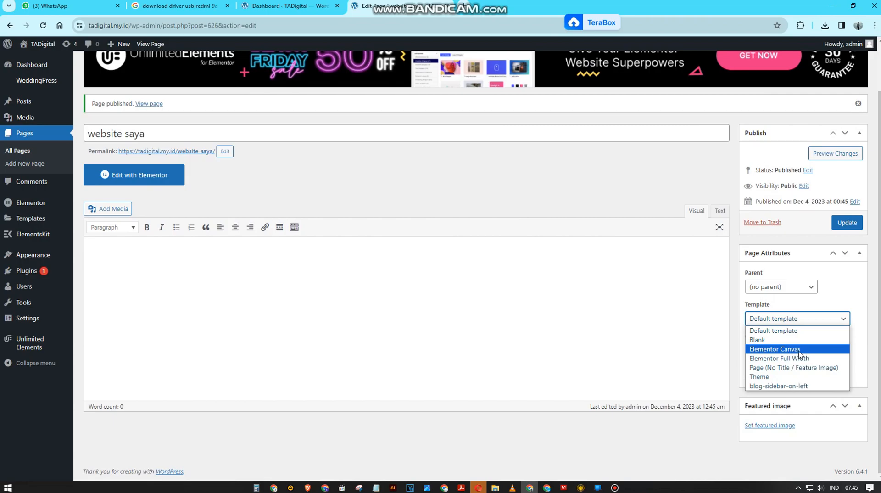
pyautogui.click(797, 351)
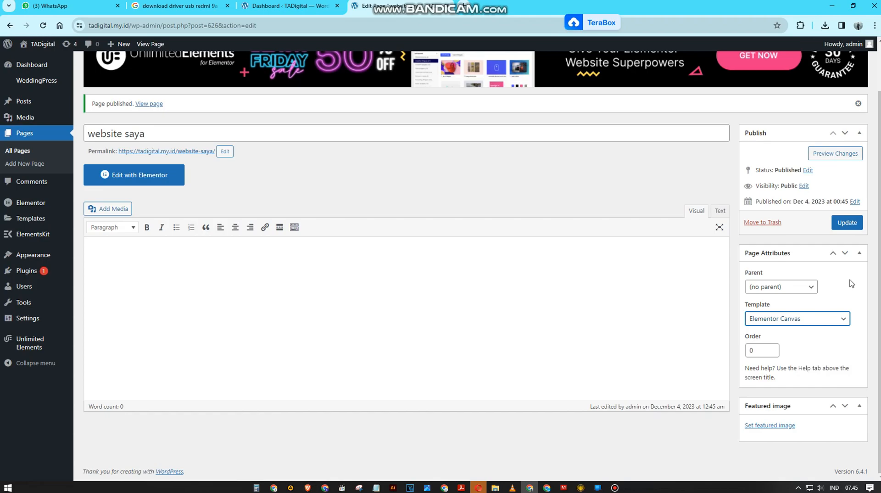
pyautogui.click(847, 223)
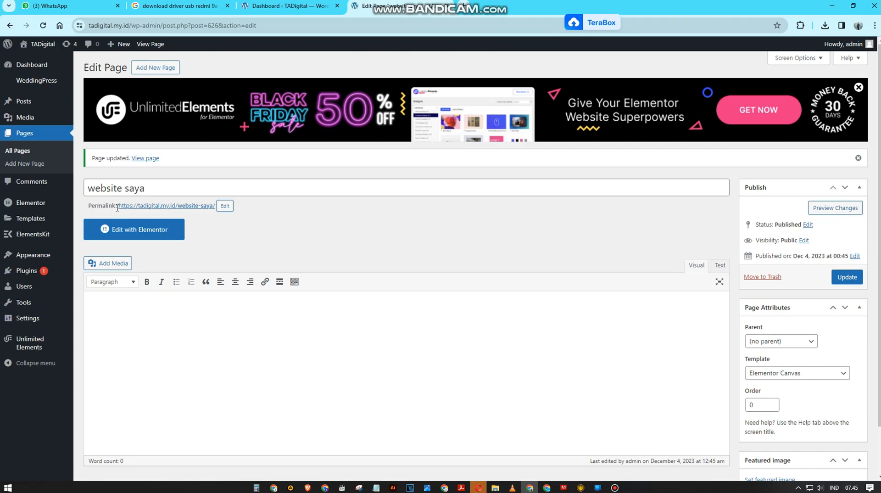
# Step: Open the page's permalink slug for editing
pyautogui.click(224, 205)
pyautogui.moveTo(225, 208); pyautogui.dragTo(179, 208)
pyautogui.click(338, 237)
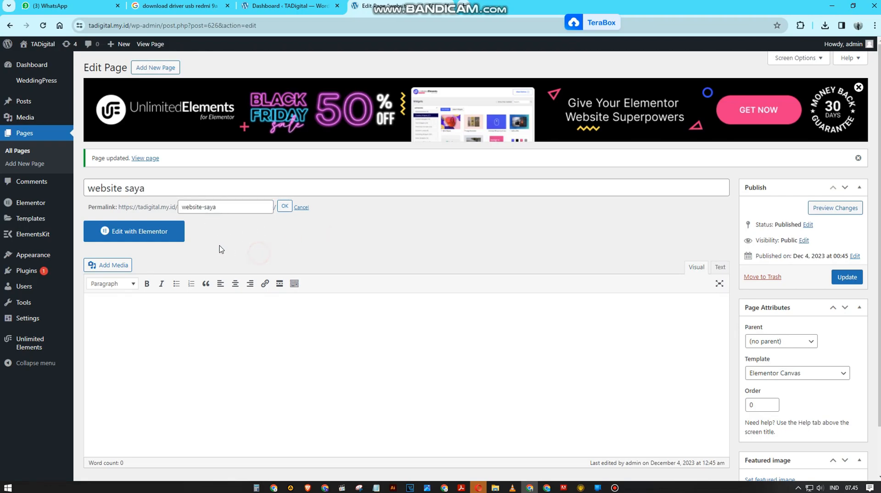
# Step: Open the "website saya" page in the Elementor editor
pyautogui.click(131, 236)
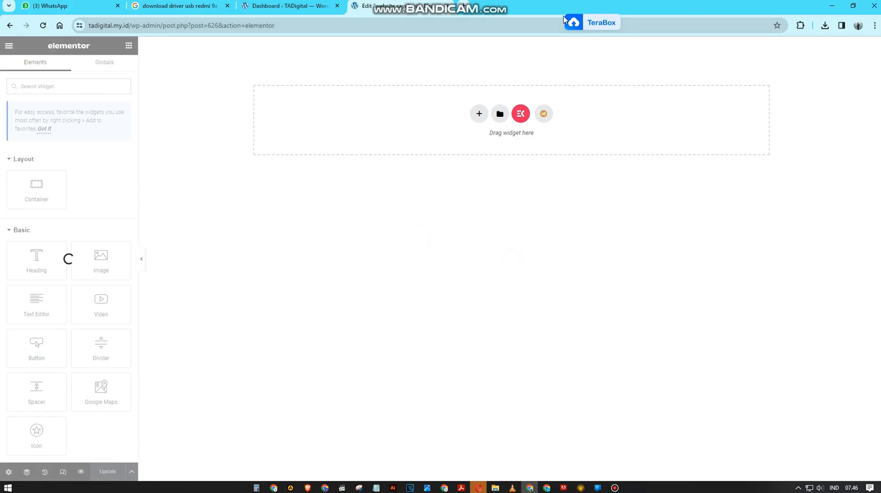
pyautogui.scroll(-4, 78, 297)
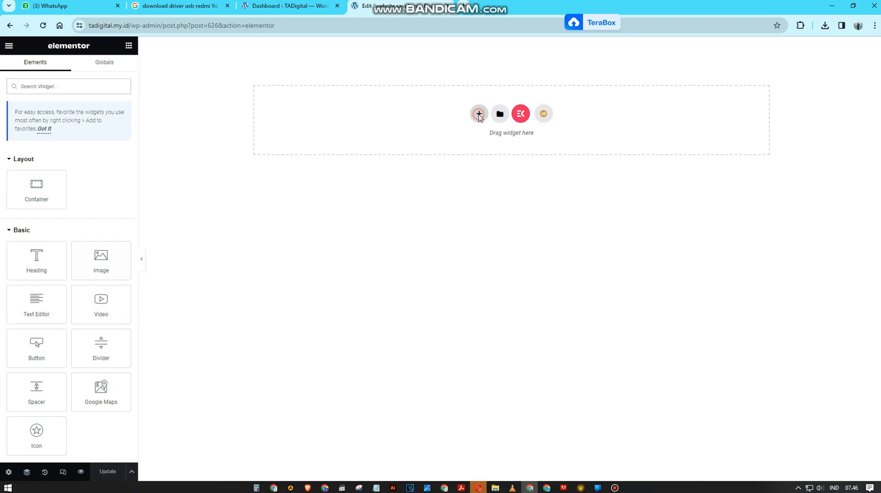
# Step: Add an empty container with column direction to the page
pyautogui.click(479, 113)
pyautogui.click(384, 139)
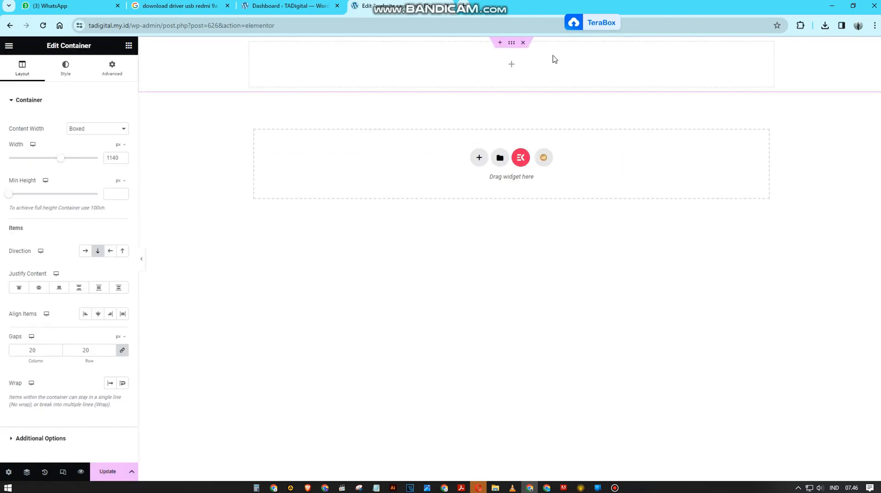
# Step: Examine the full list of Elementor widgets available for the container, from Layout and Basic to Progress Bar
pyautogui.click(509, 66)
pyautogui.scroll(-10, 68, 245)
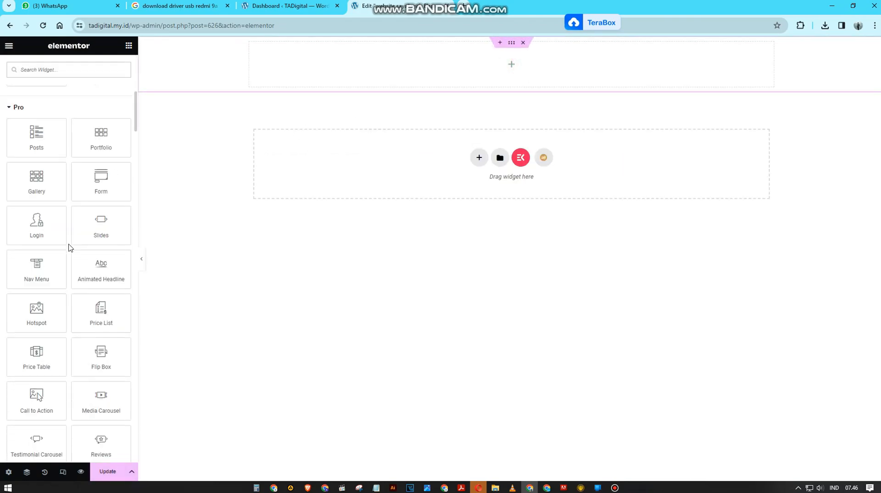
pyautogui.scroll(10, 83, 238)
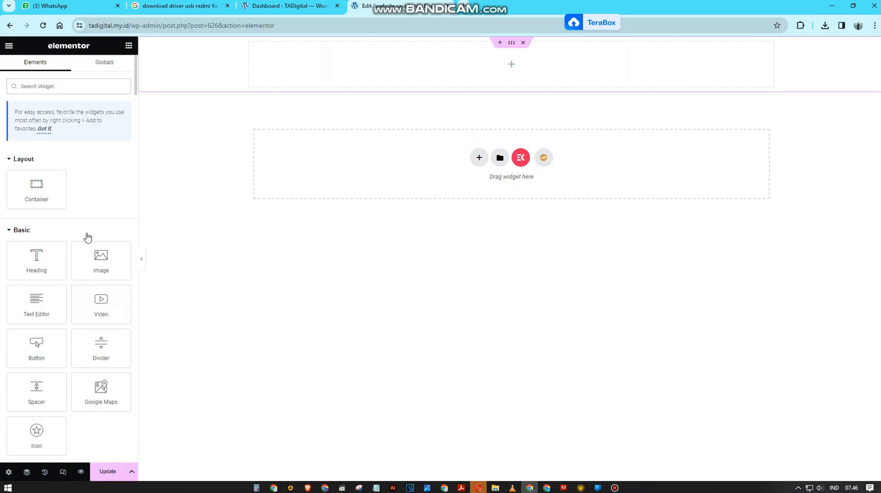
pyautogui.scroll(-12, 87, 237)
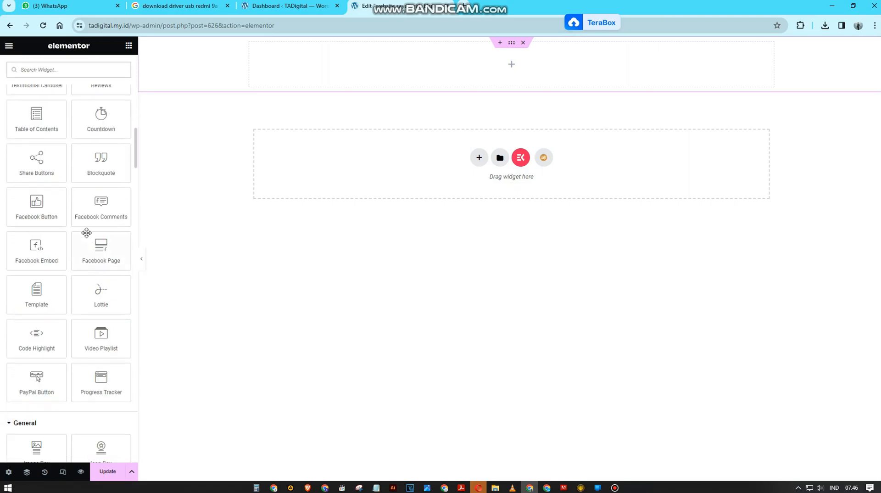
pyautogui.scroll(-6, 87, 236)
pyautogui.scroll(-10, 88, 242)
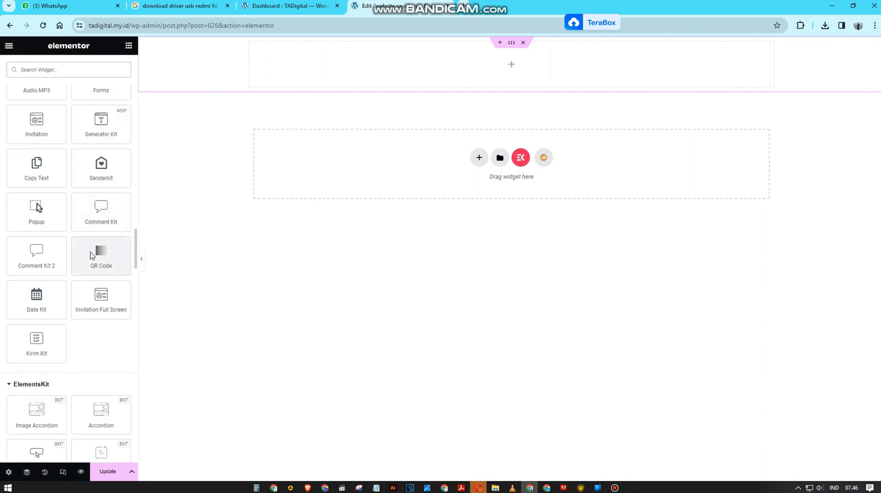
pyautogui.scroll(-15, 92, 256)
pyautogui.scroll(-10, 90, 258)
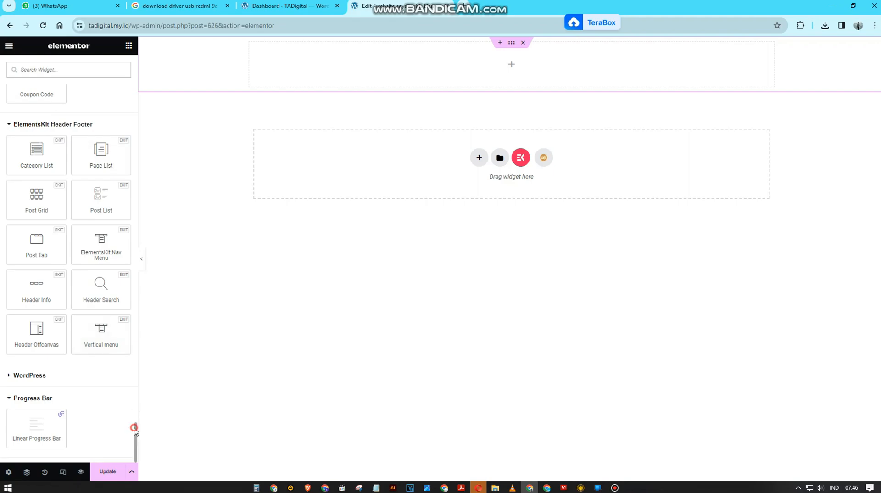
pyautogui.scroll(10, 121, 426)
pyautogui.scroll(15, 118, 415)
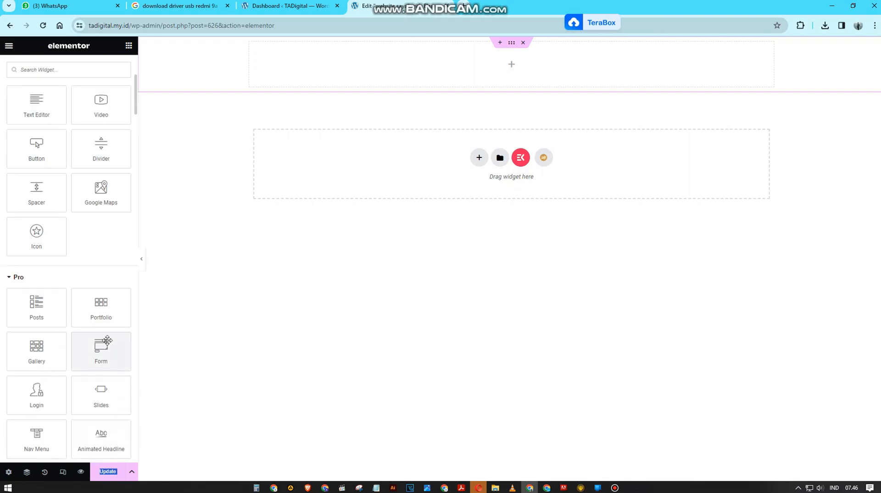
pyautogui.scroll(5, 108, 344)
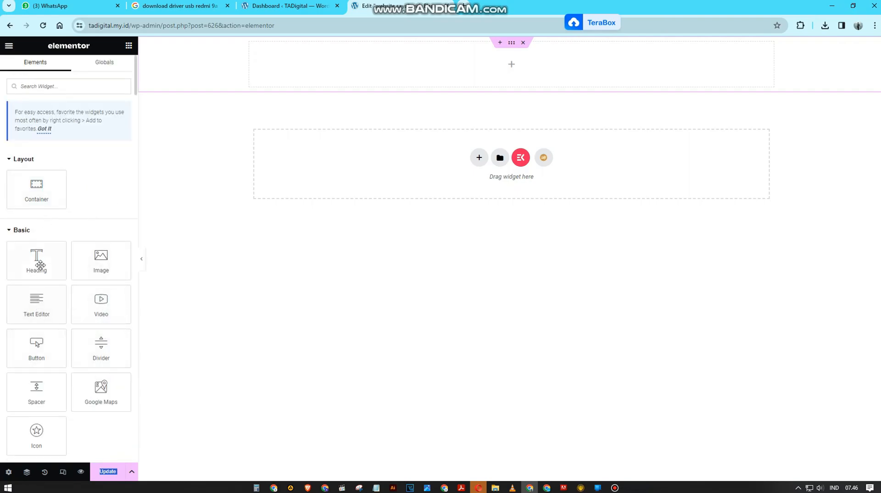
# Step: Delete the empty container from the page
pyautogui.click(524, 43)
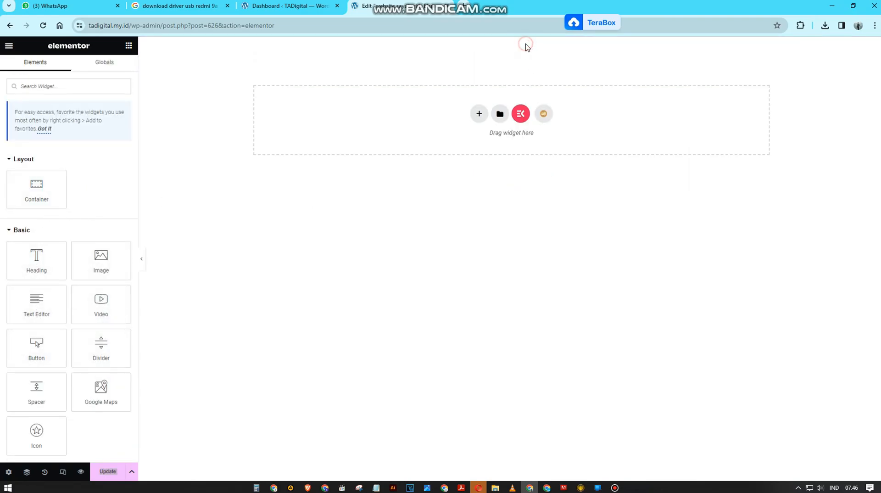
# Step: Open the ElementsKit library and examine its ready-made page designs and template collections
pyautogui.click(522, 115)
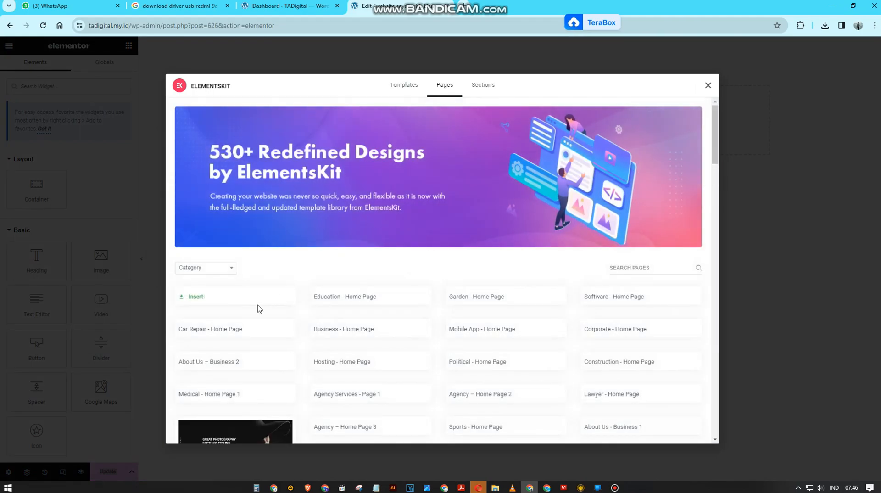
pyautogui.scroll(-5, 348, 316)
pyautogui.scroll(5, 354, 314)
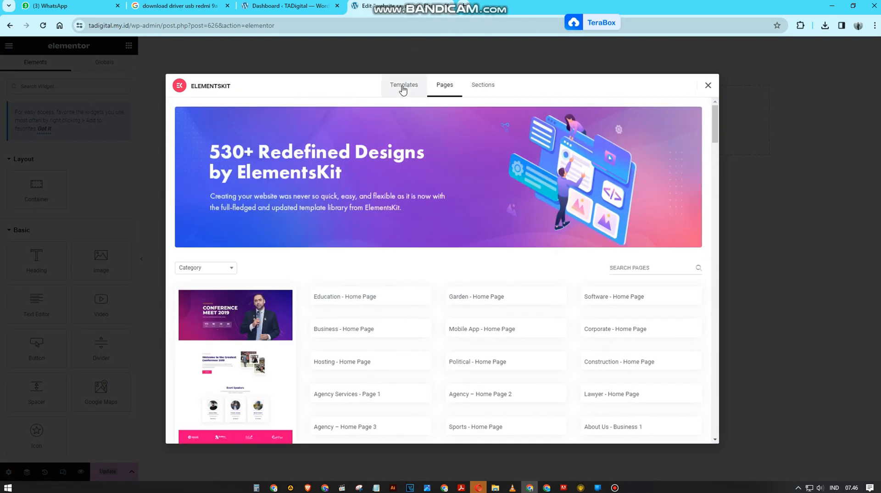
pyautogui.click(403, 86)
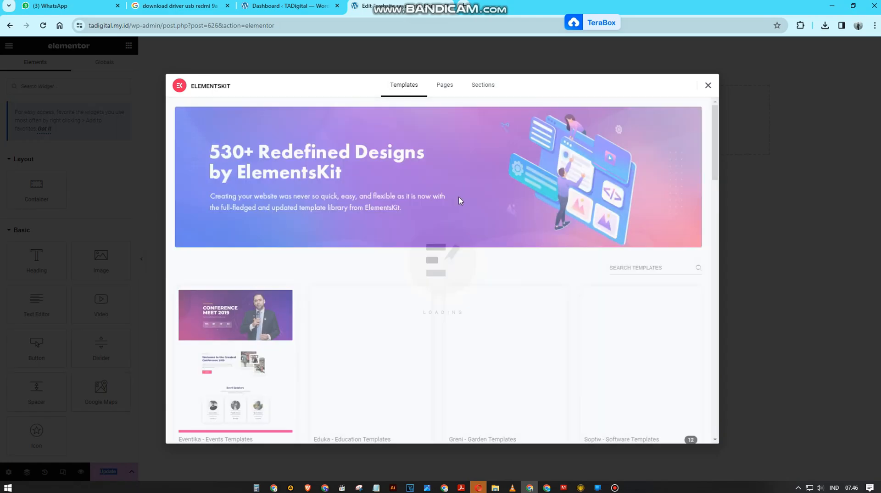
pyautogui.scroll(-5, 467, 221)
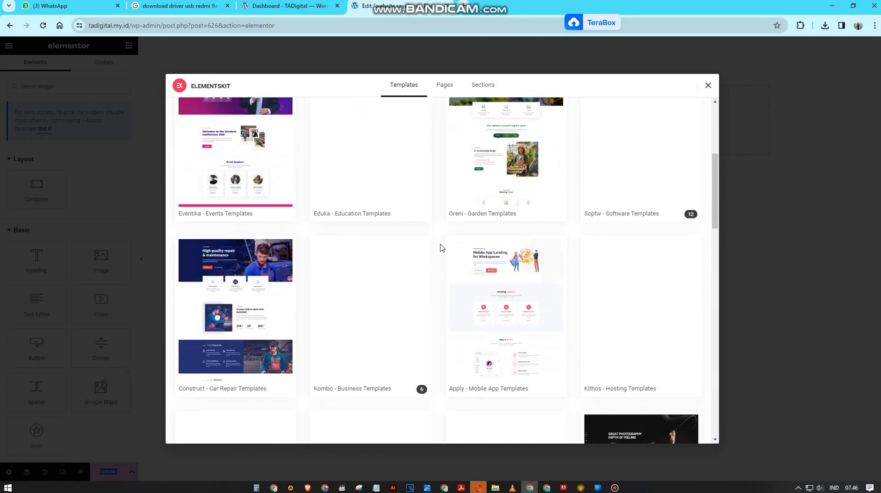
pyautogui.scroll(2, 441, 232)
pyautogui.scroll(-4, 299, 228)
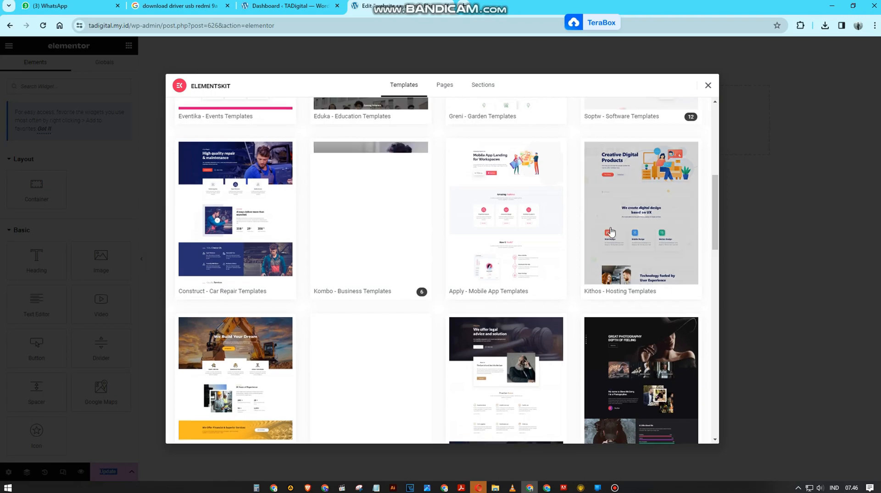
pyautogui.scroll(5, 298, 228)
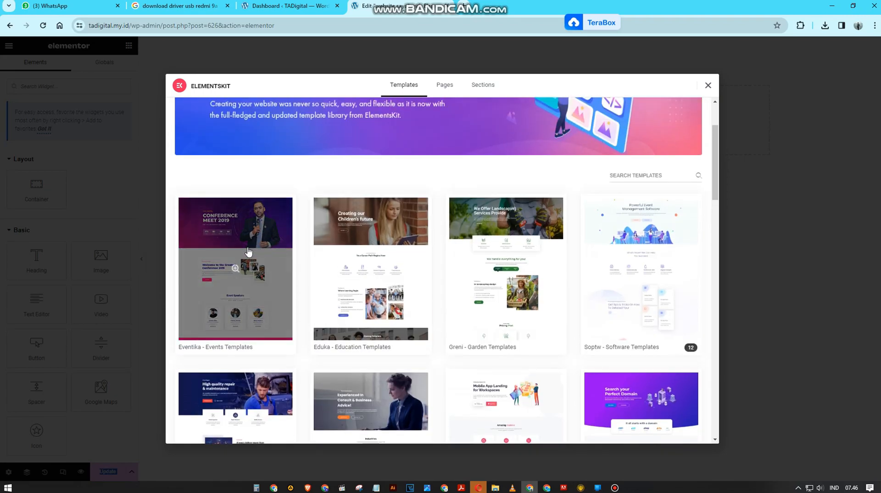
# Step: Insert the "Construct - Car Repair Templates" design from the ElementsKit library into the page
pyautogui.scroll(-2, 239, 250)
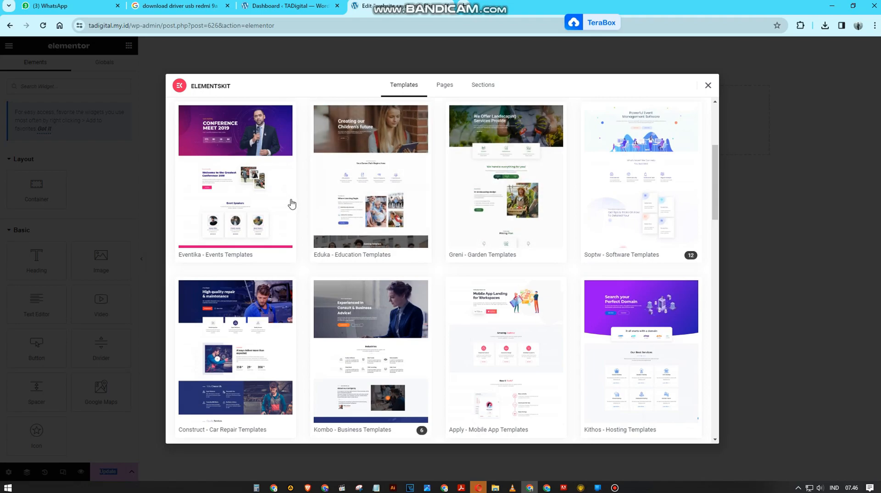
pyautogui.scroll(-3, 469, 220)
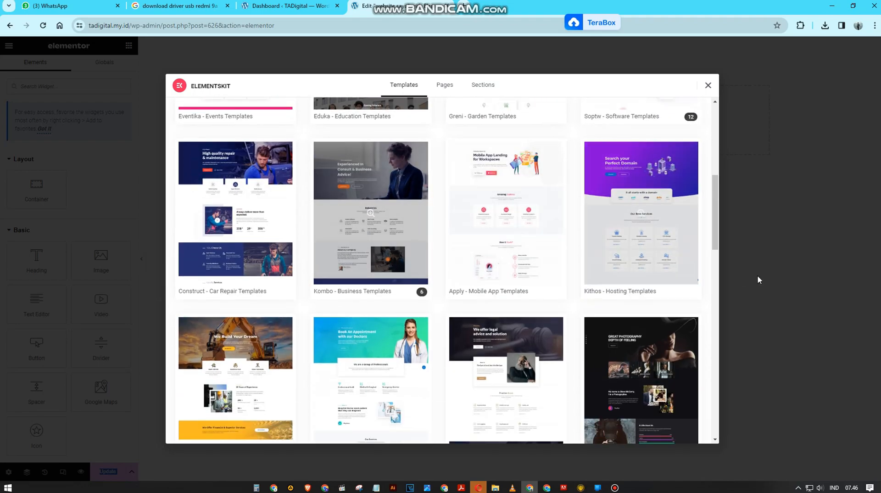
pyautogui.scroll(-1, 281, 222)
pyautogui.scroll(-3, 281, 222)
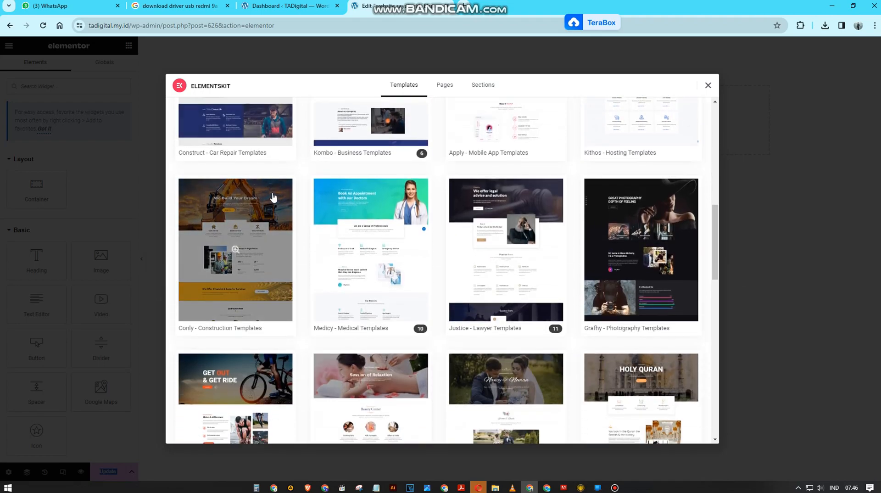
pyautogui.scroll(4, 277, 200)
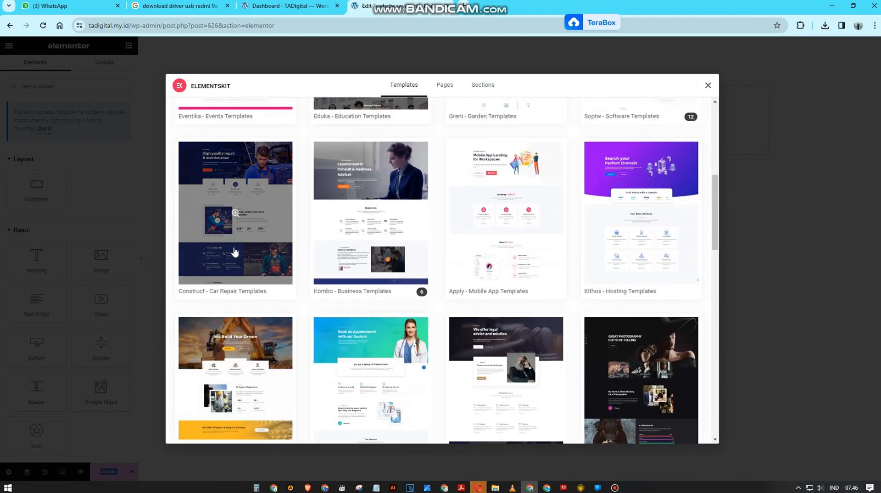
pyautogui.click(214, 277)
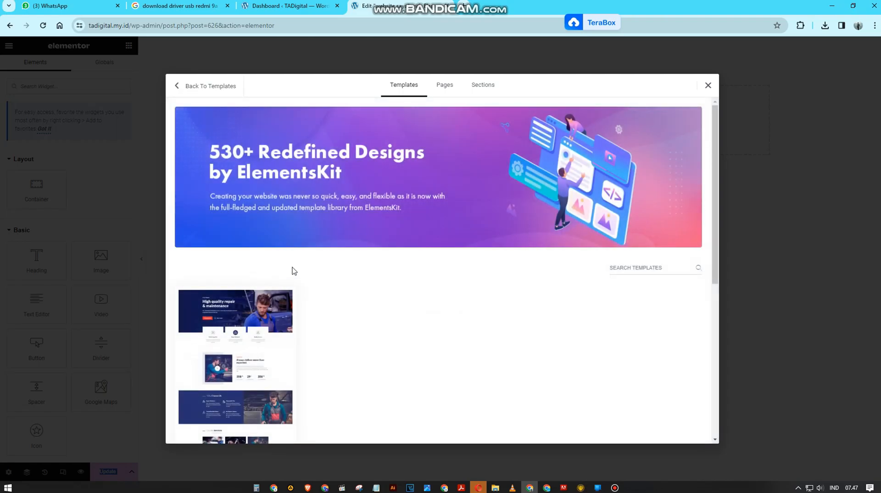
pyautogui.scroll(-5, 293, 270)
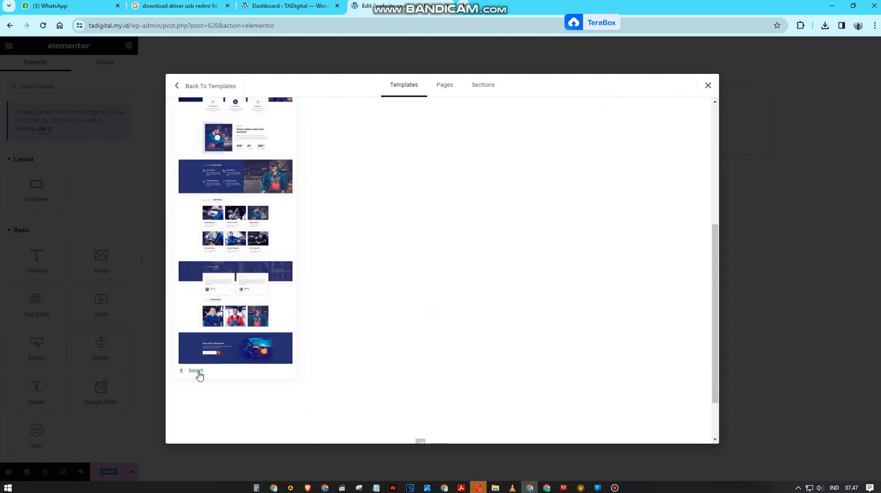
pyautogui.scroll(5, 244, 324)
pyautogui.scroll(-6, 244, 323)
pyautogui.click(196, 325)
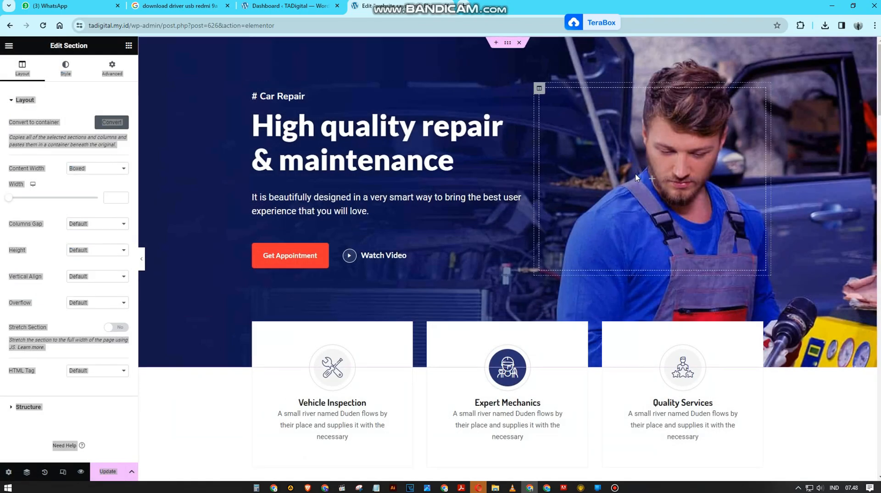
# Step: Examine the inserted car repair page and the hero heading's Title, Subtitle and Title Description settings
pyautogui.scroll(-6, 678, 138)
pyautogui.scroll(6, 679, 138)
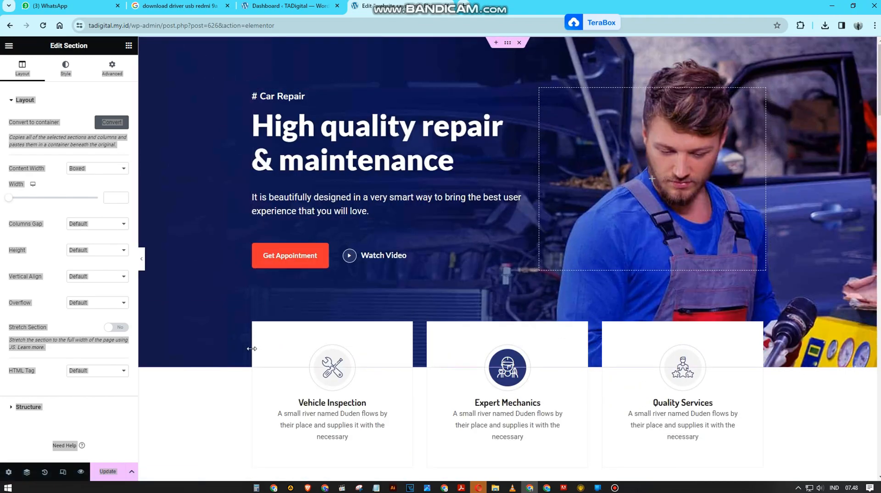
pyautogui.scroll(-10, 579, 209)
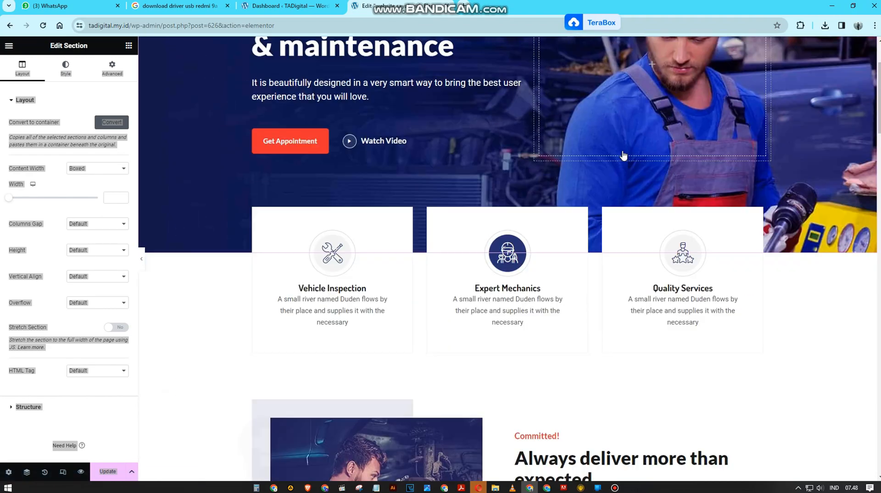
pyautogui.scroll(7, 622, 153)
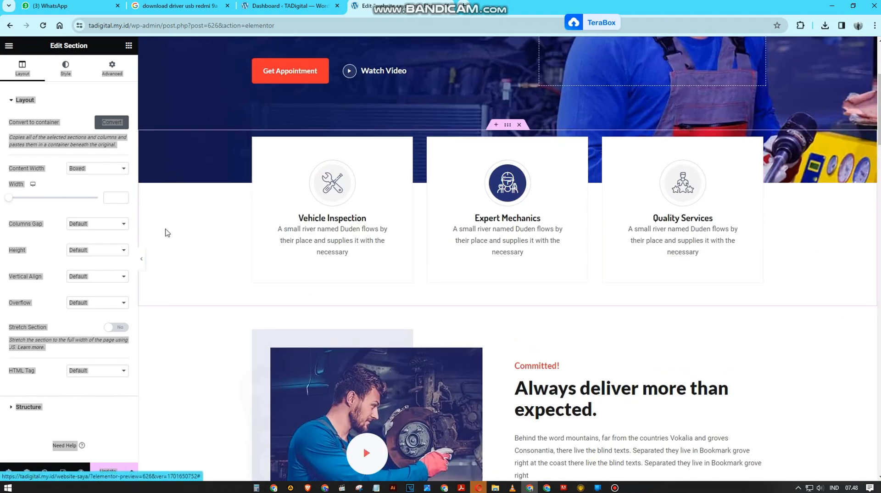
pyautogui.scroll(4, 521, 125)
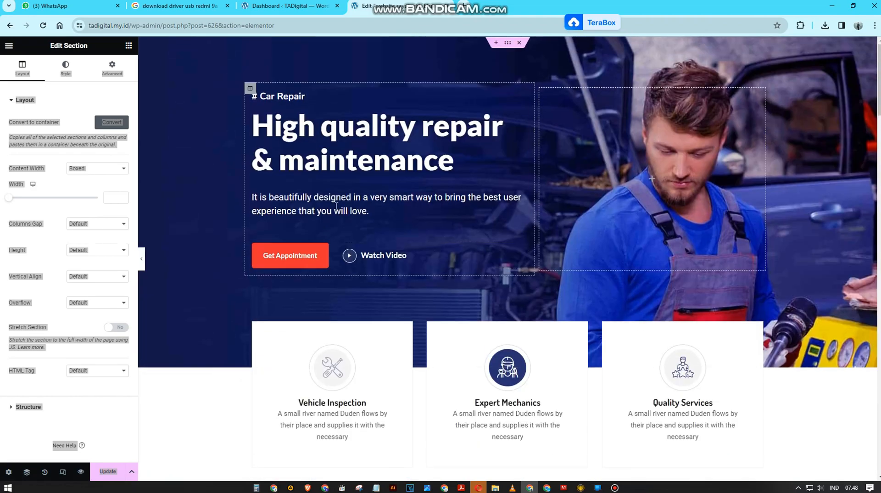
pyautogui.click(340, 141)
pyautogui.click(68, 101)
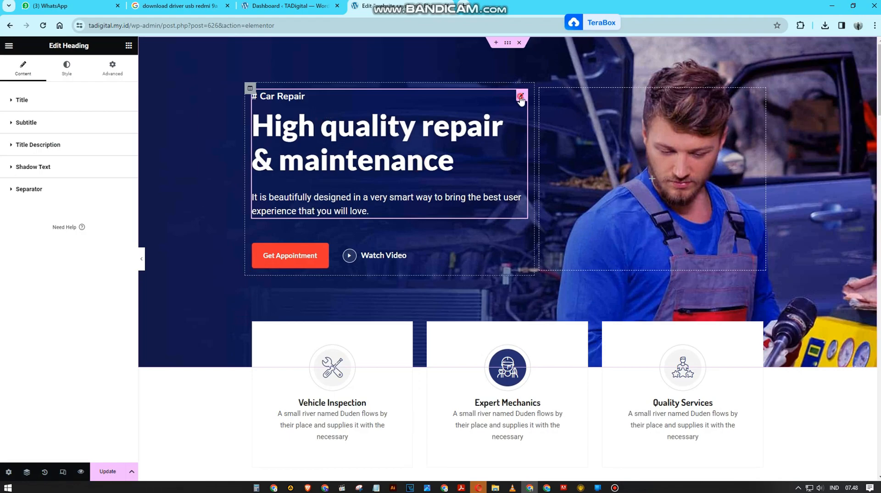
pyautogui.click(12, 101)
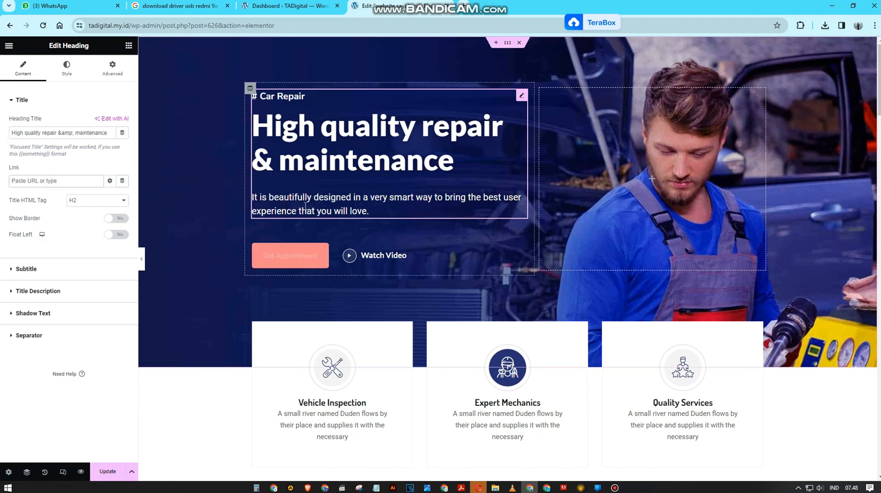
pyautogui.click(26, 268)
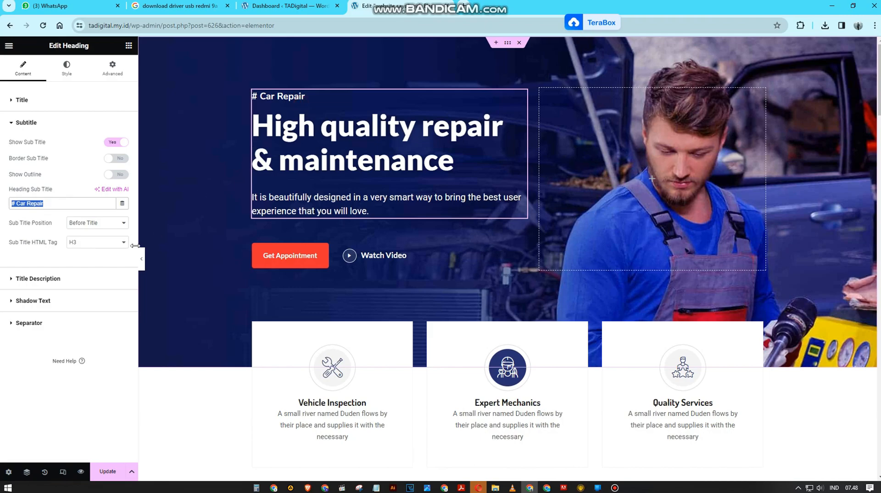
pyautogui.click(37, 278)
pyautogui.moveTo(108, 266); pyautogui.dragTo(309, 222)
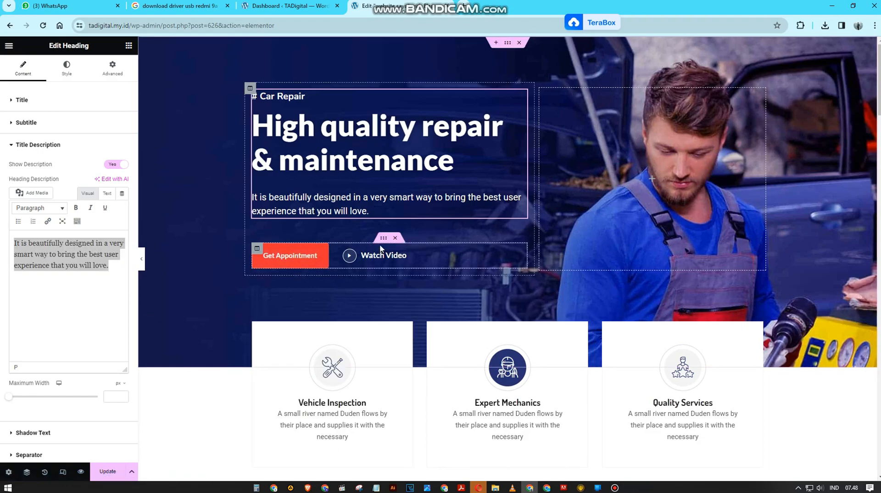
# Step: Delete the "Watch Video" heading and the play icon beside the "Get Appointment" button
pyautogui.click(400, 256)
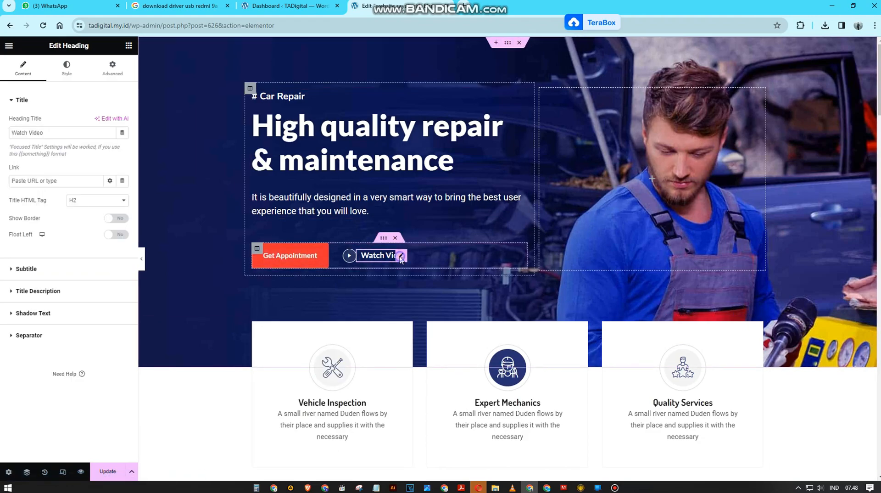
pyautogui.rightClick(401, 258)
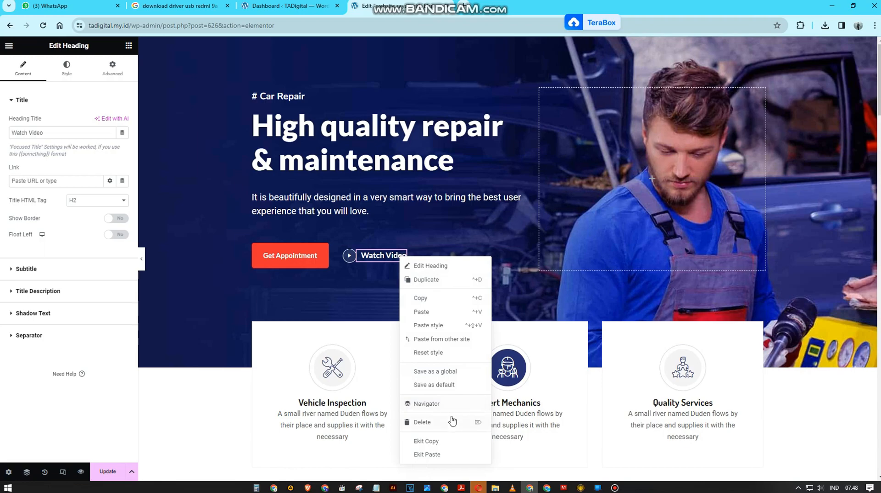
pyautogui.click(421, 421)
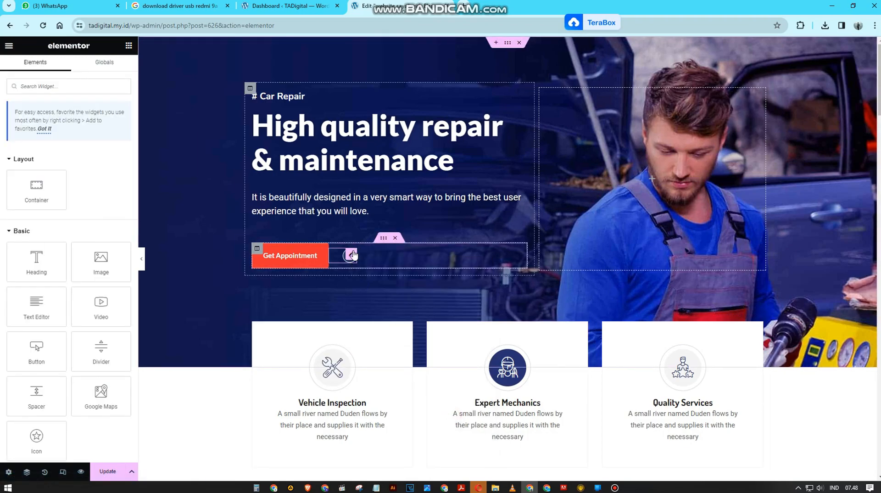
pyautogui.rightClick(354, 255)
pyautogui.click(401, 420)
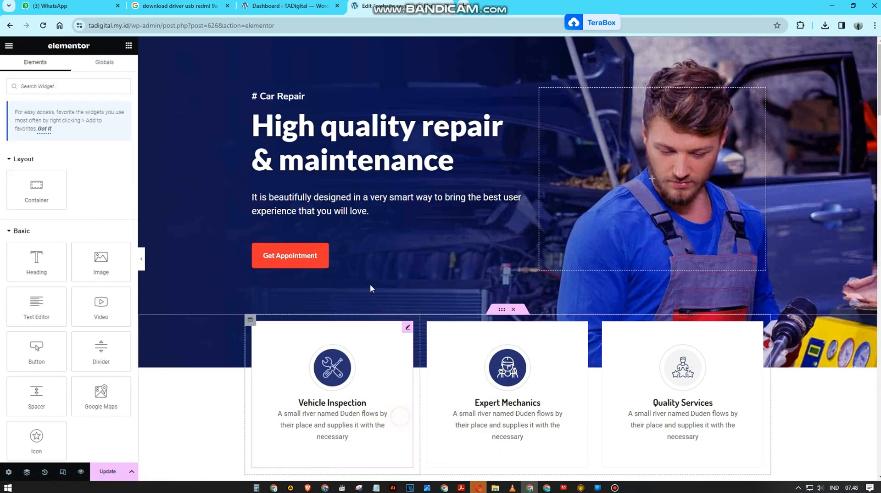
# Step: Duplicate the column holding the "Get Appointment" button, and delete the duplicate
pyautogui.rightClick(263, 254)
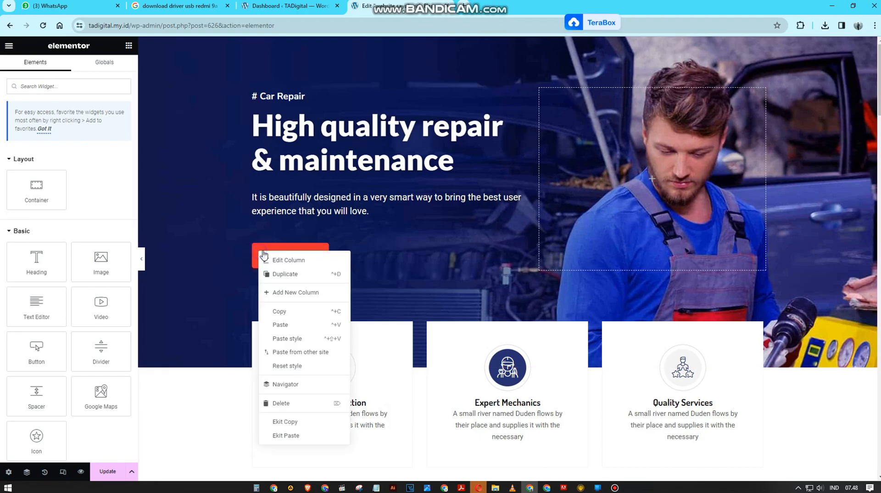
pyautogui.click(292, 274)
pyautogui.click(413, 255)
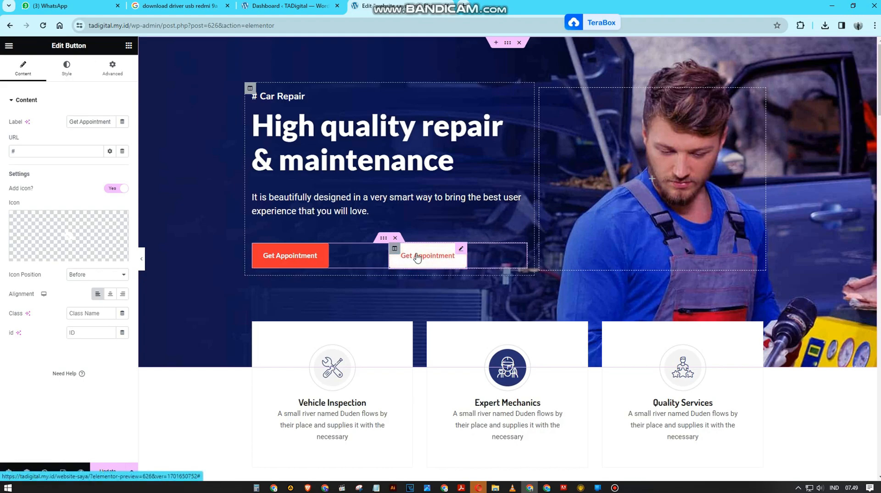
pyautogui.press('Delete')
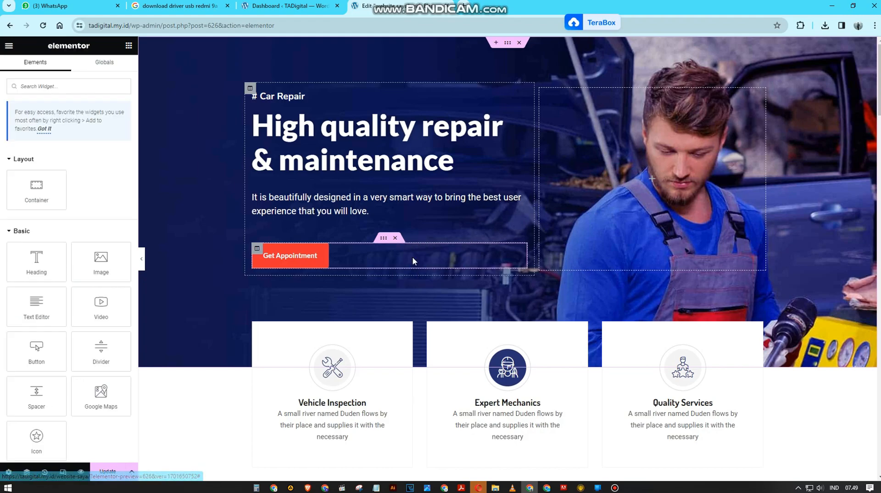
# Step: Change the hero section's "Get Appointment" button label to "order now"
pyautogui.click(287, 257)
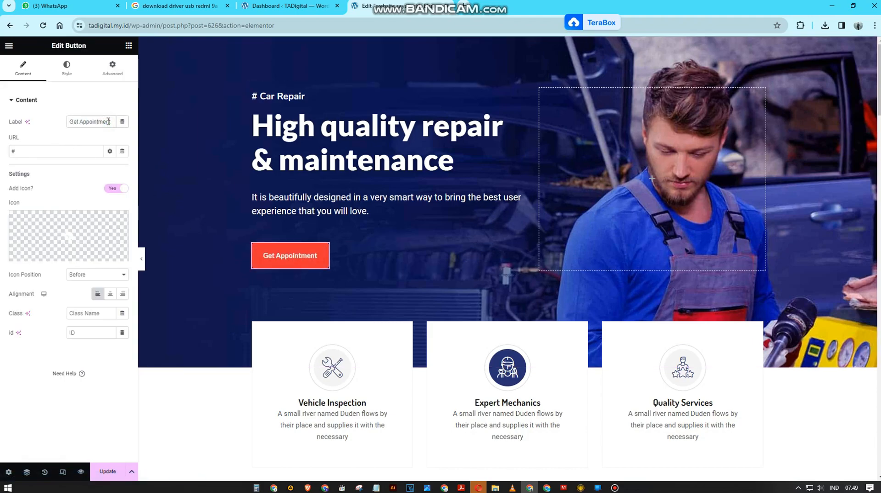
pyautogui.write('order now')
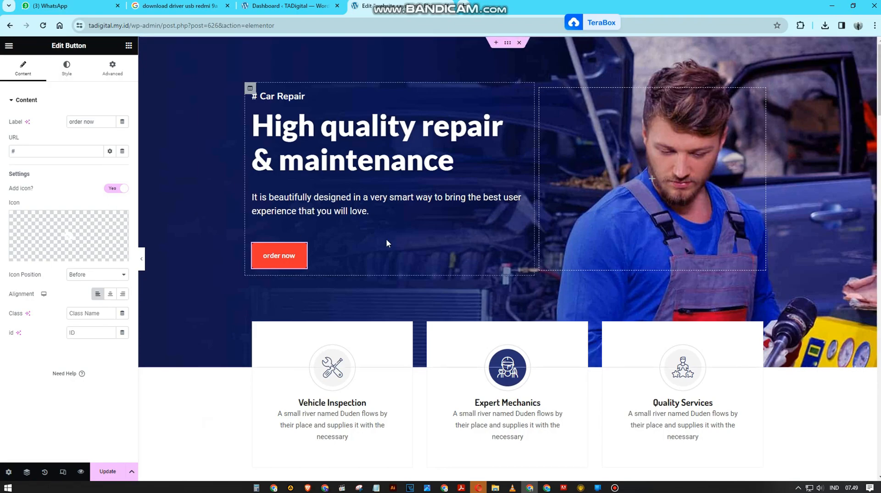
# Step: Examine the "Vehicle Inspection" icon box settings and the template's remaining sections down to the end of the page
pyautogui.scroll(-3, 633, 198)
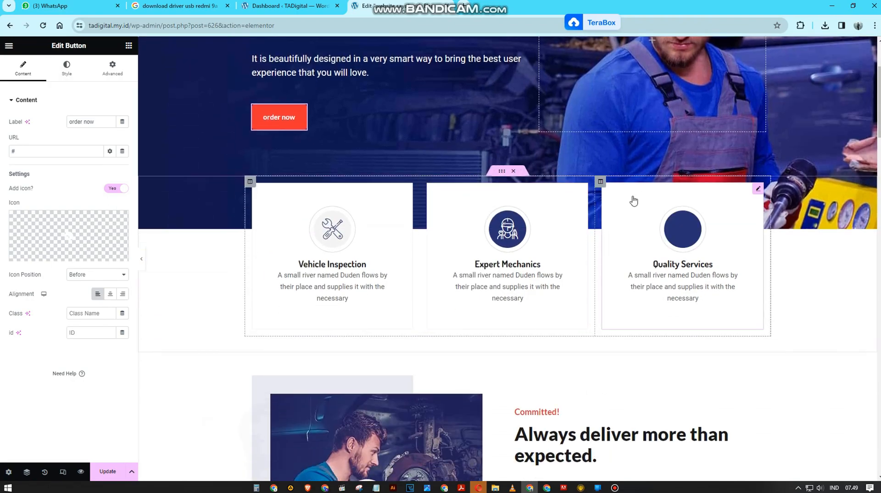
pyautogui.click(342, 285)
pyautogui.scroll(-7, 625, 321)
pyautogui.scroll(-7, 660, 232)
pyautogui.scroll(10, 660, 233)
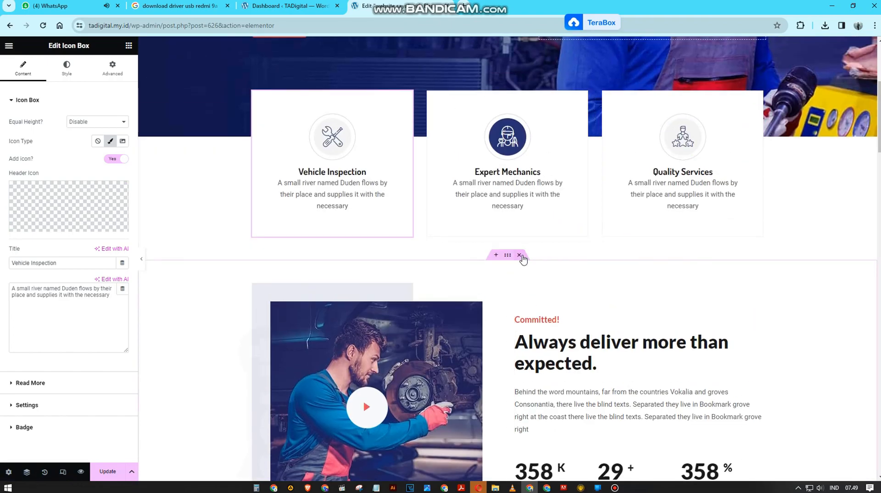
pyautogui.scroll(-20, 523, 259)
pyautogui.scroll(-15, 535, 261)
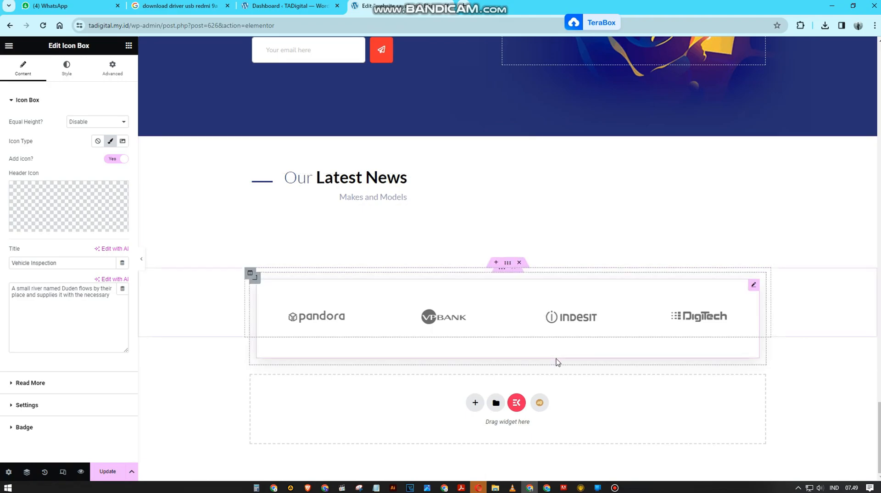
pyautogui.scroll(3, 515, 399)
pyautogui.scroll(12, 544, 357)
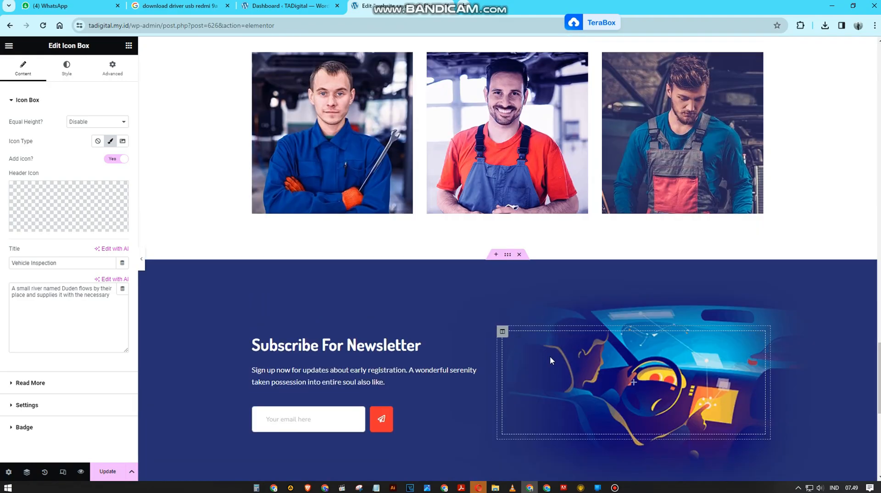
pyautogui.scroll(-5, 643, 329)
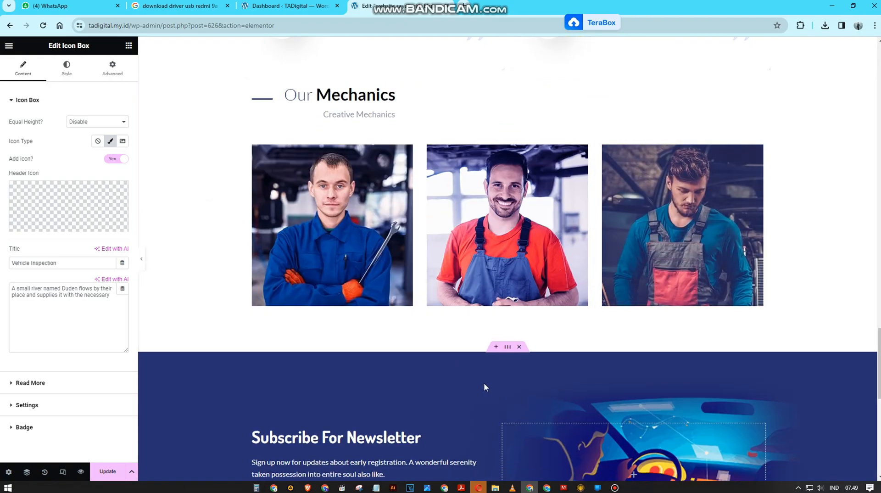
# Step: Add a column-direction container between the "Our Mechanics" and "Subscribe For Newsletter" sections
pyautogui.click(496, 347)
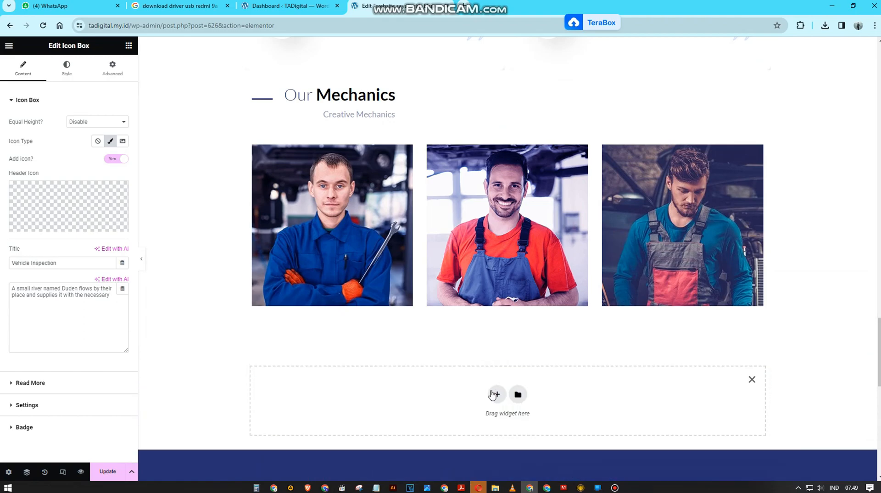
pyautogui.click(495, 395)
pyautogui.click(382, 416)
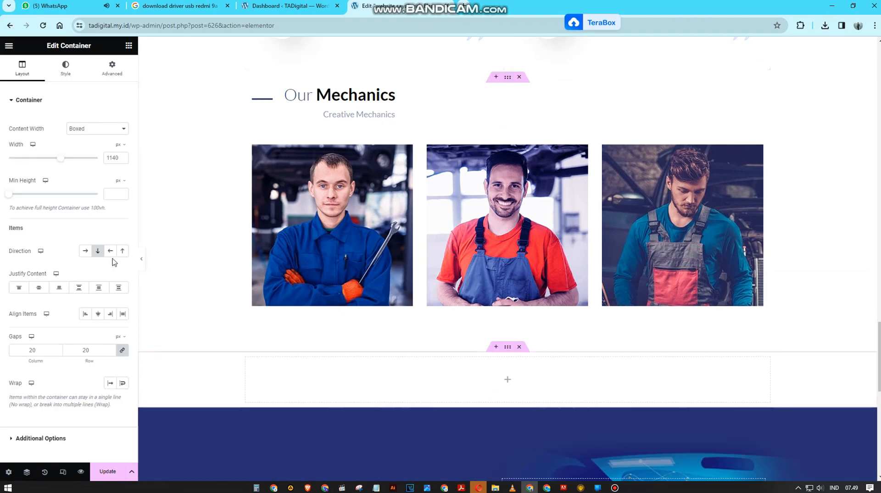
# Step: Place an Image Box widget in the empty container above the "Subscribe For Newsletter" section
pyautogui.click(508, 380)
pyautogui.scroll(-5, 84, 266)
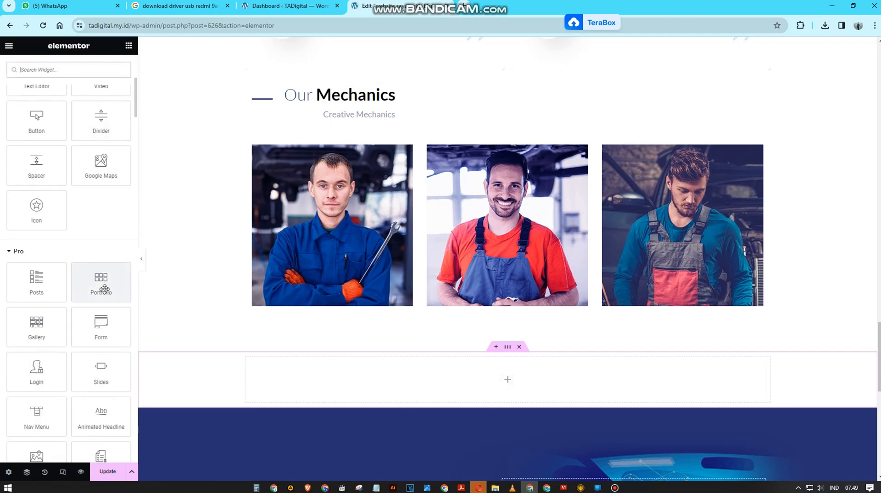
pyautogui.scroll(-8, 104, 288)
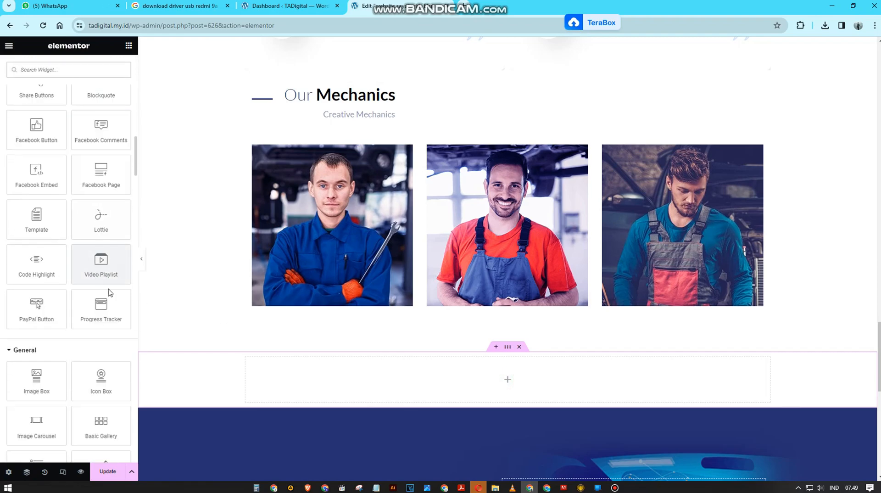
pyautogui.scroll(-2, 101, 289)
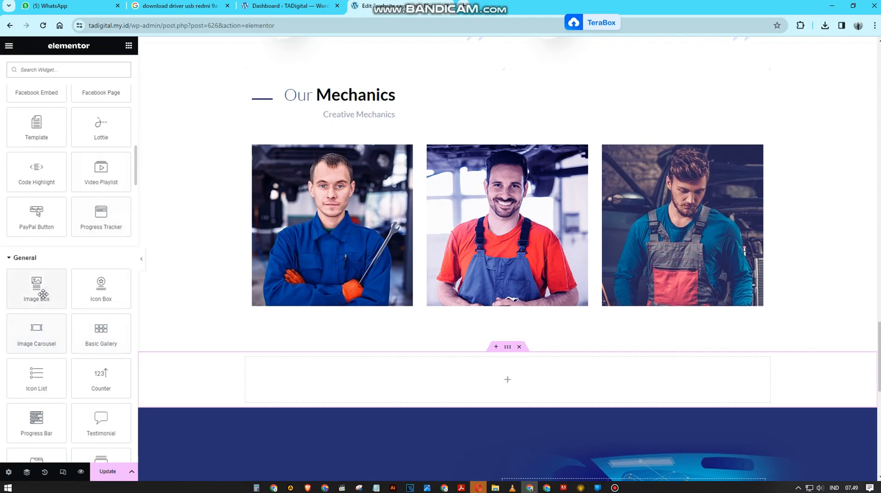
pyautogui.moveTo(53, 281); pyautogui.dragTo(510, 373)
pyautogui.scroll(-5, 569, 346)
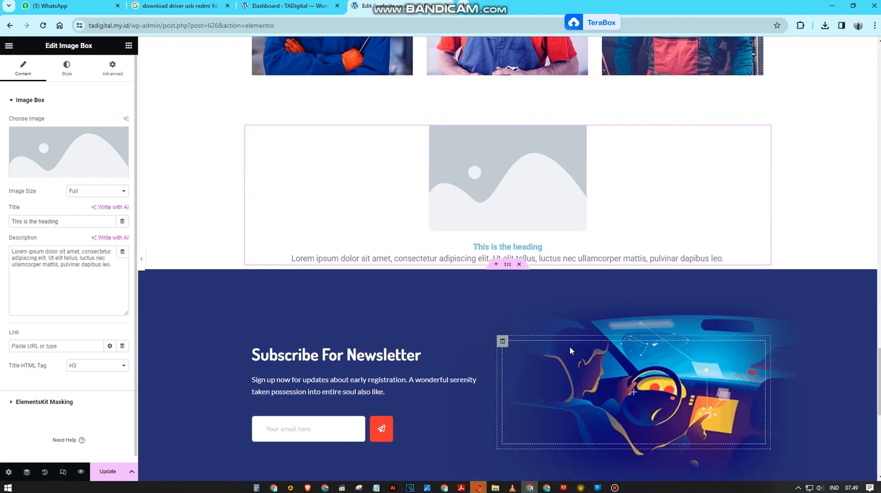
# Step: Try to duplicate the Image Box widget above the "Subscribe For Newsletter" section
pyautogui.scroll(3, 413, 305)
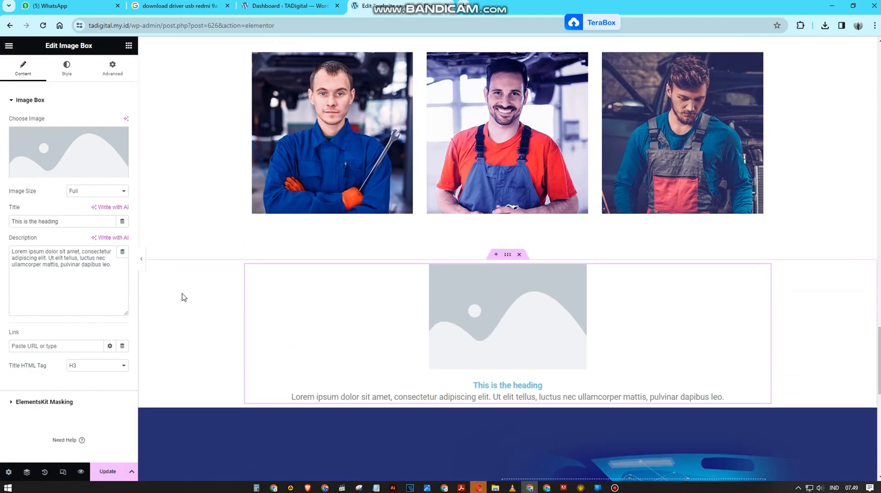
pyautogui.rightClick(770, 274)
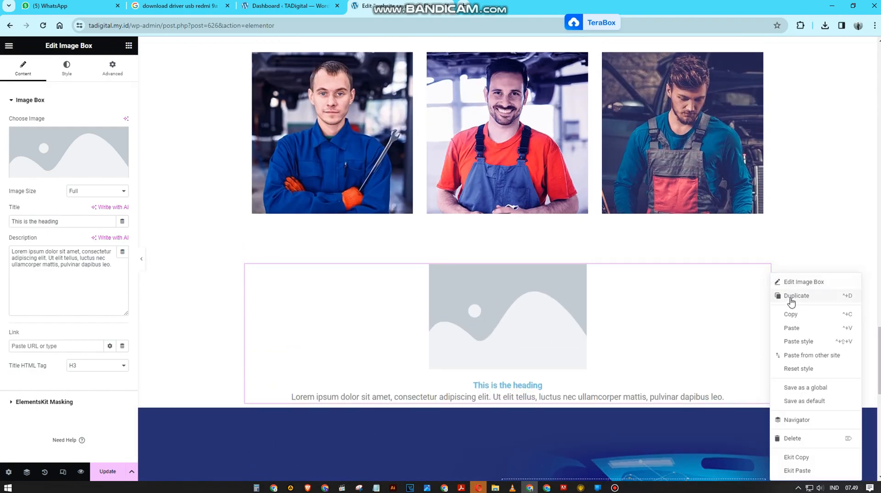
pyautogui.click(789, 299)
pyautogui.hotkey('ctrl', 'z')
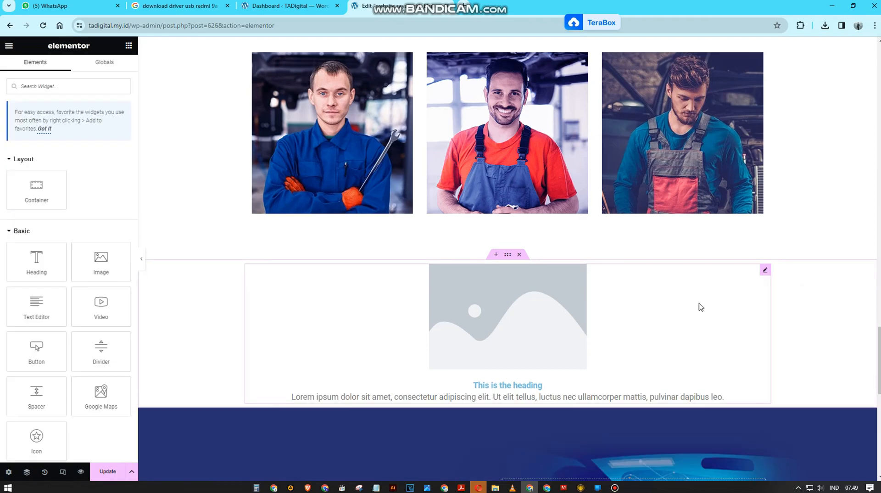
# Step: Undo the Image Box placement and put a Testimonial widget in the empty container above "Subscribe For Newsletter" instead
pyautogui.hotkey('ctrl', 'z')
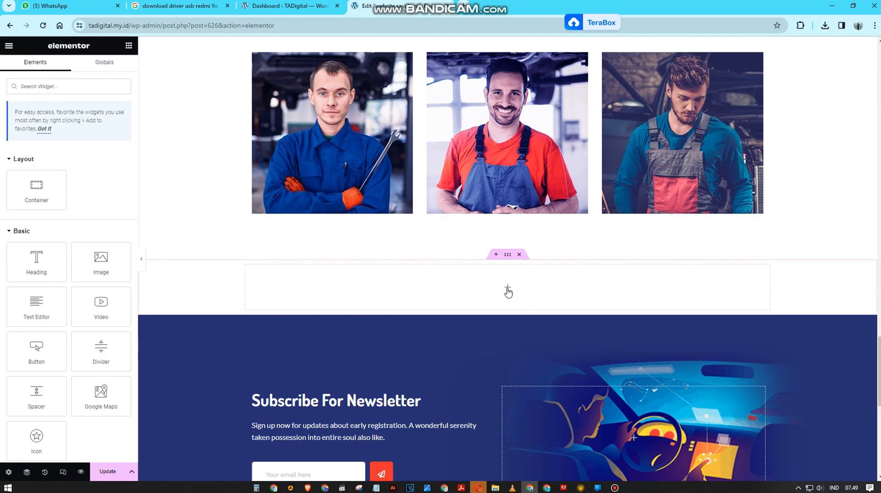
pyautogui.scroll(-10, 73, 288)
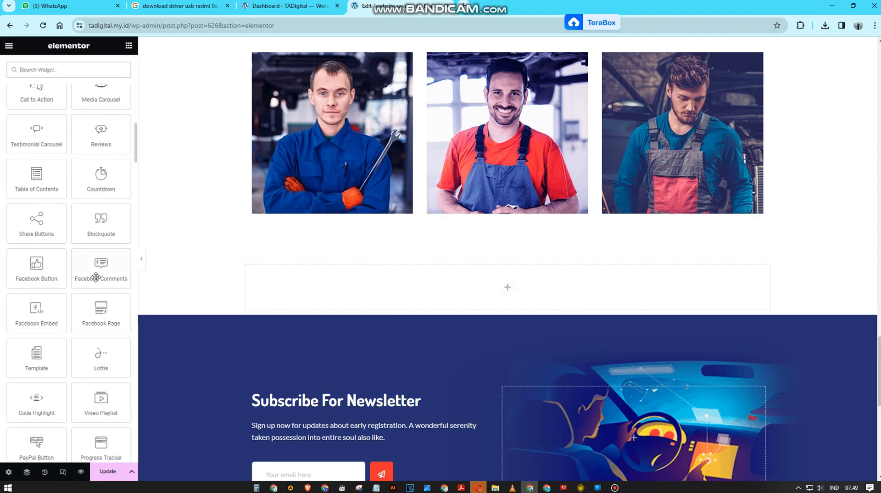
pyautogui.scroll(-8, 94, 271)
pyautogui.moveTo(108, 284); pyautogui.dragTo(521, 282)
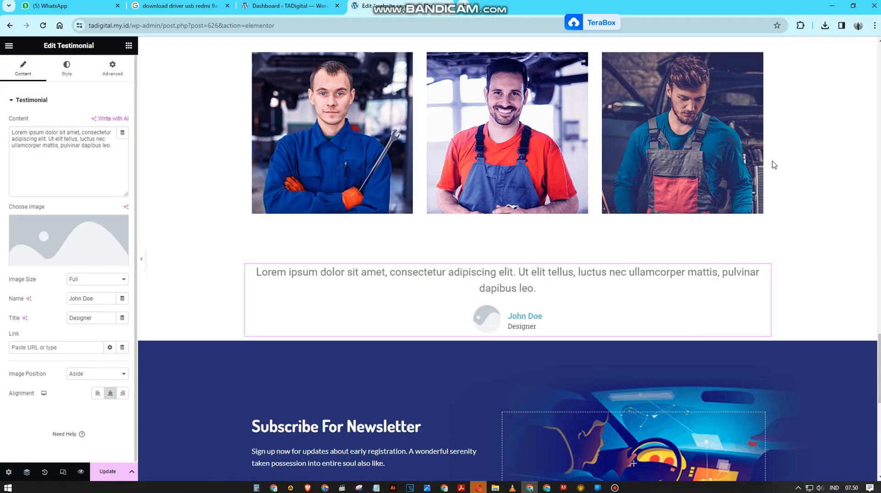
# Step: Review the page at full width with the editing panel hidden, from the hero section down to "Subscribe For Newsletter", and restore the panel
pyautogui.scroll(2, 610, 312)
pyautogui.scroll(-1, 569, 333)
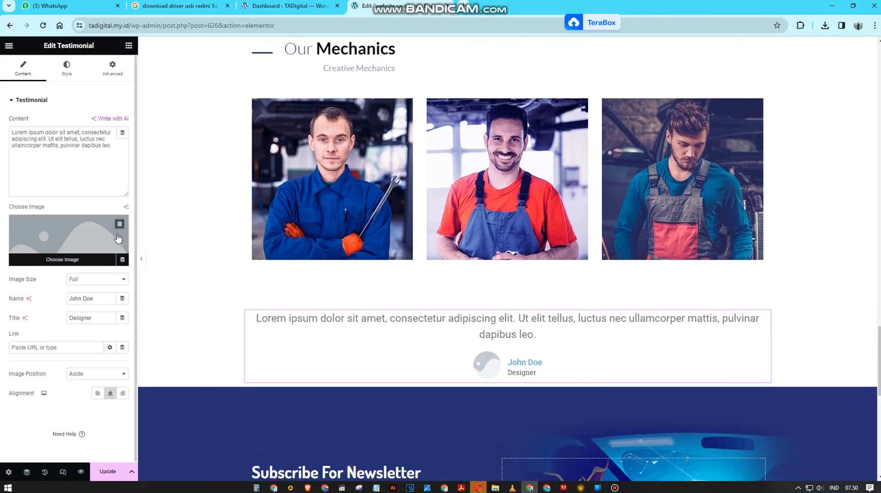
pyautogui.click(141, 259)
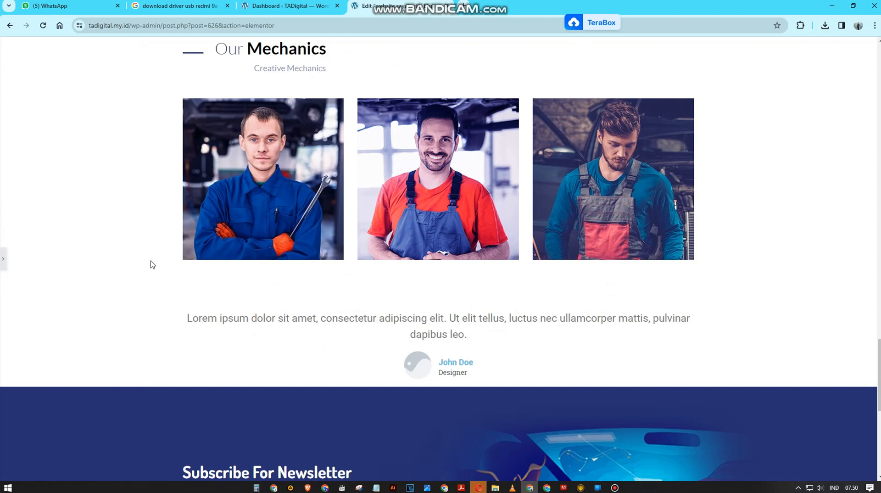
pyautogui.scroll(15, 702, 275)
pyautogui.scroll(3, 441, 257)
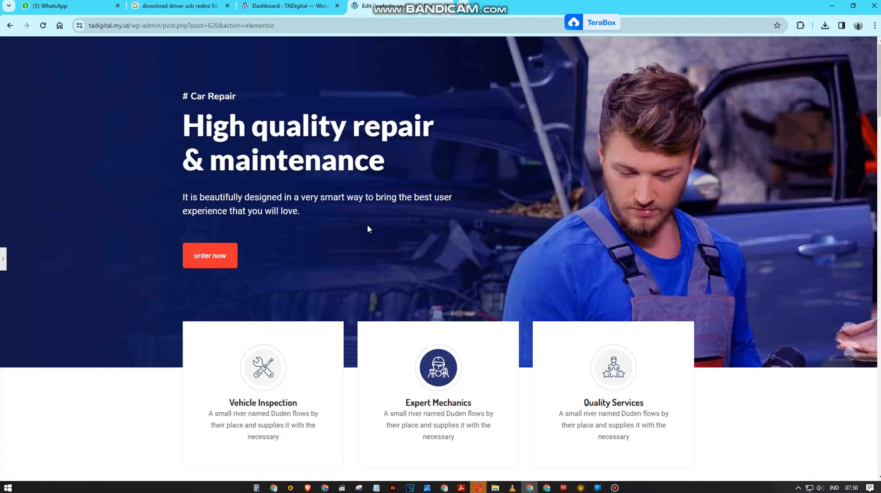
pyautogui.scroll(-5, 367, 228)
pyautogui.scroll(-4, 373, 231)
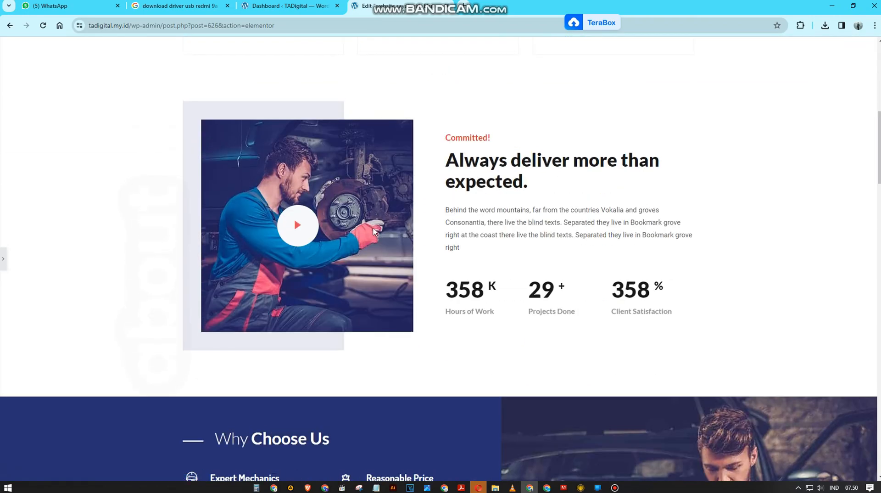
pyautogui.scroll(6, 372, 231)
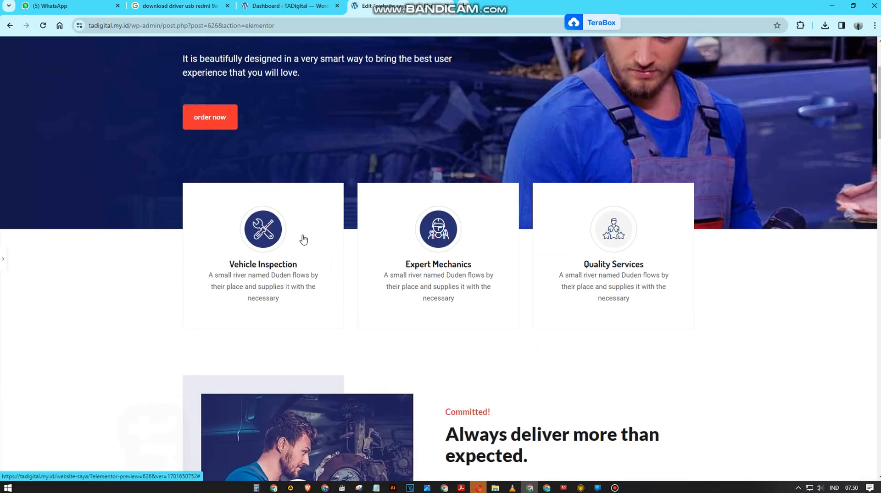
pyautogui.scroll(-12, 525, 272)
pyautogui.scroll(-5, 525, 273)
pyautogui.scroll(-7, 522, 280)
pyautogui.scroll(-9, 520, 288)
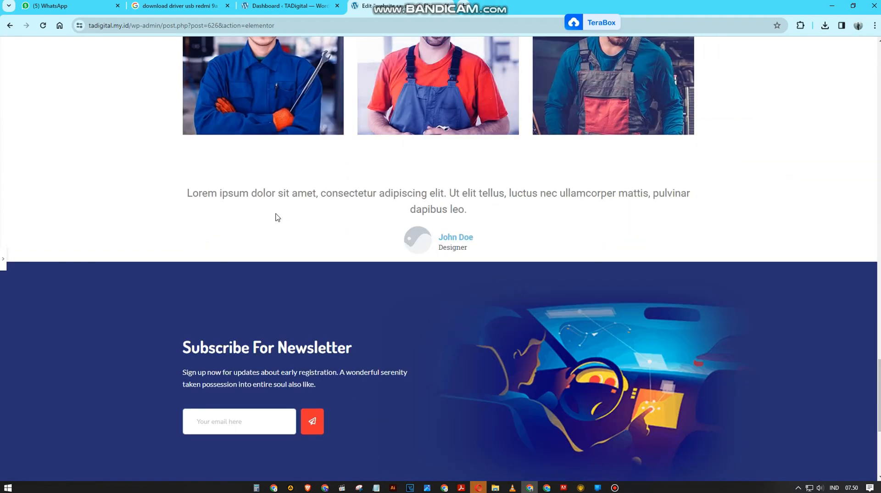
pyautogui.scroll(-5, 521, 236)
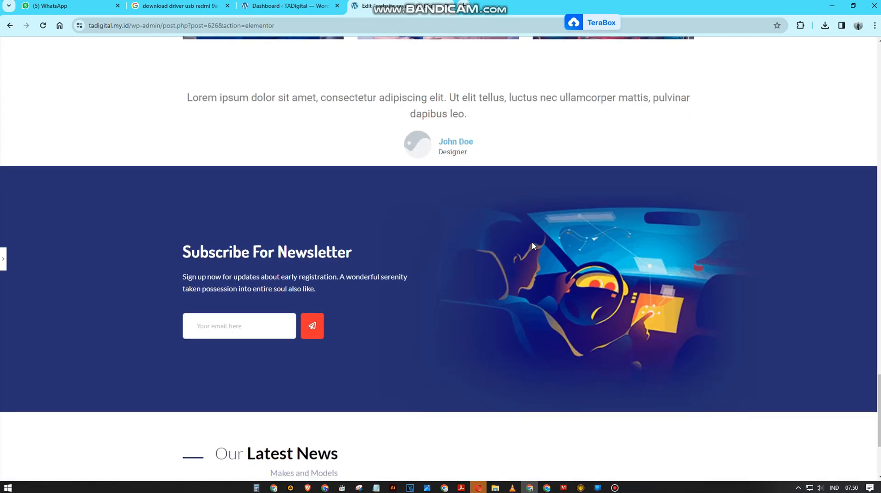
pyautogui.scroll(12, 614, 345)
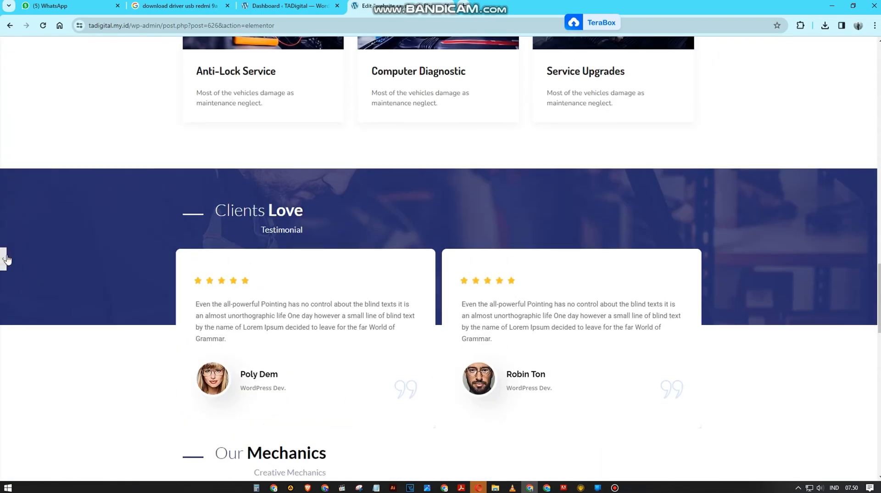
pyautogui.click(4, 261)
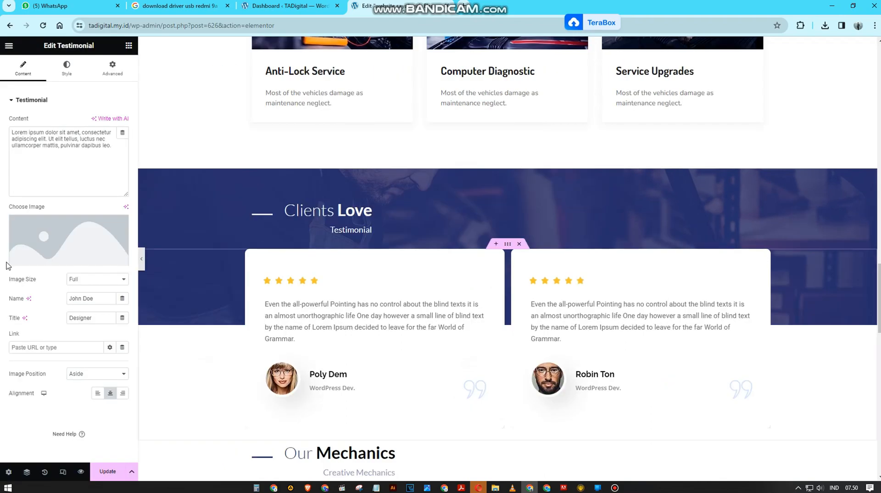
# Step: Preview the page in responsive mode as Tablet Portrait and examine it up to the hero section
pyautogui.click(62, 473)
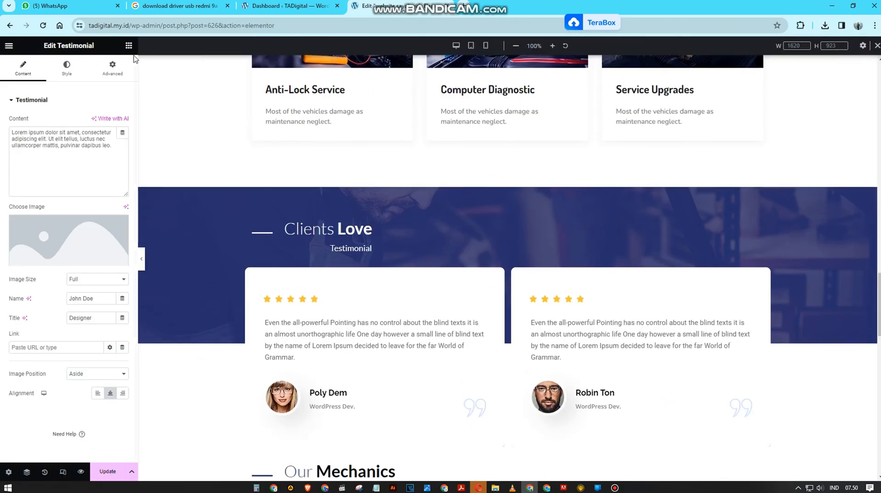
pyautogui.click(63, 473)
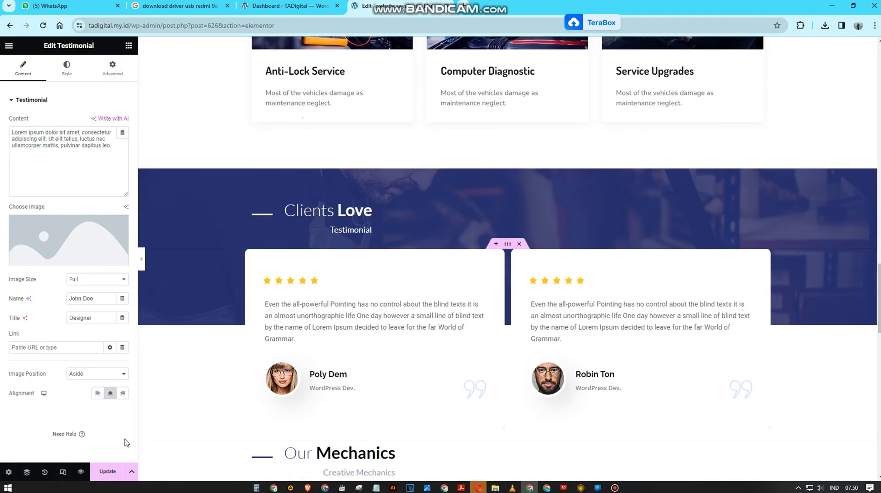
pyautogui.click(64, 472)
pyautogui.scroll(20, 251, 325)
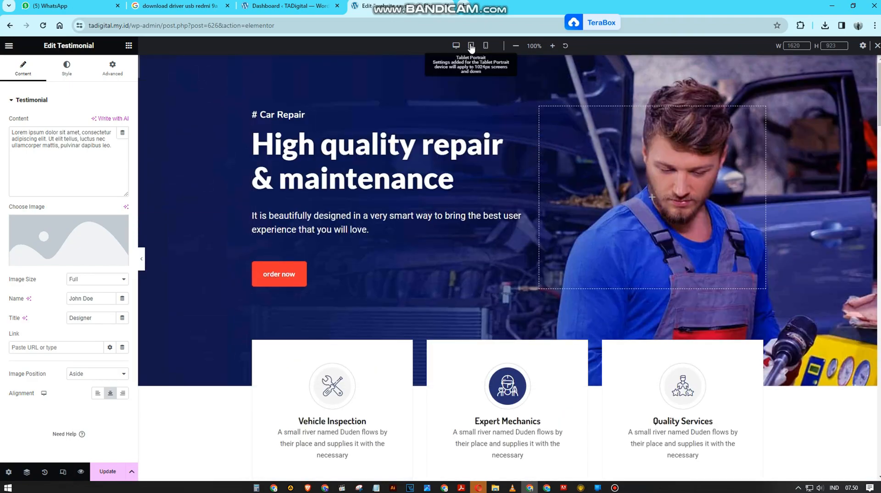
pyautogui.click(471, 47)
pyautogui.click(471, 46)
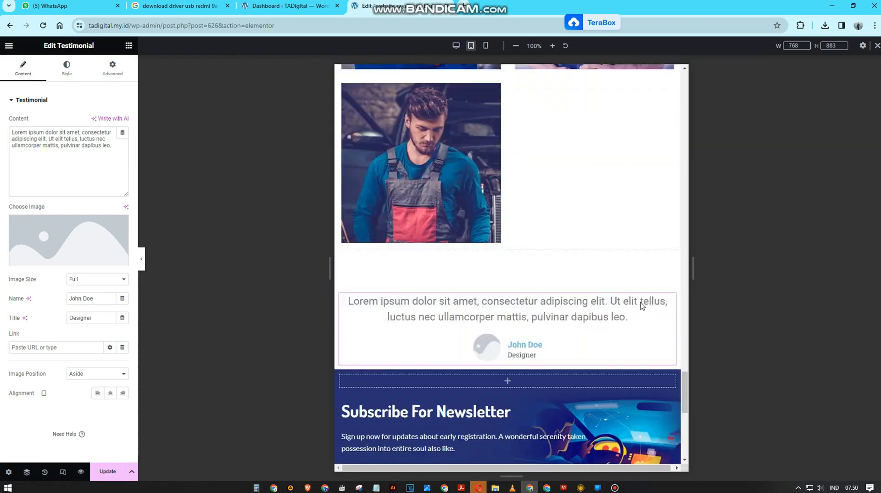
pyautogui.moveTo(685, 393); pyautogui.dragTo(688, 80)
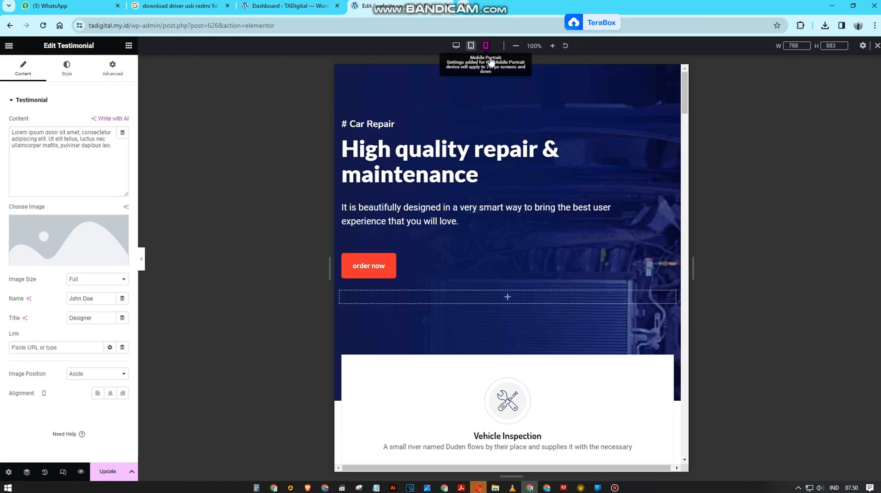
# Step: Preview the page as Mobile Portrait and examine its sections from the testimonial up to the hero
pyautogui.click(486, 45)
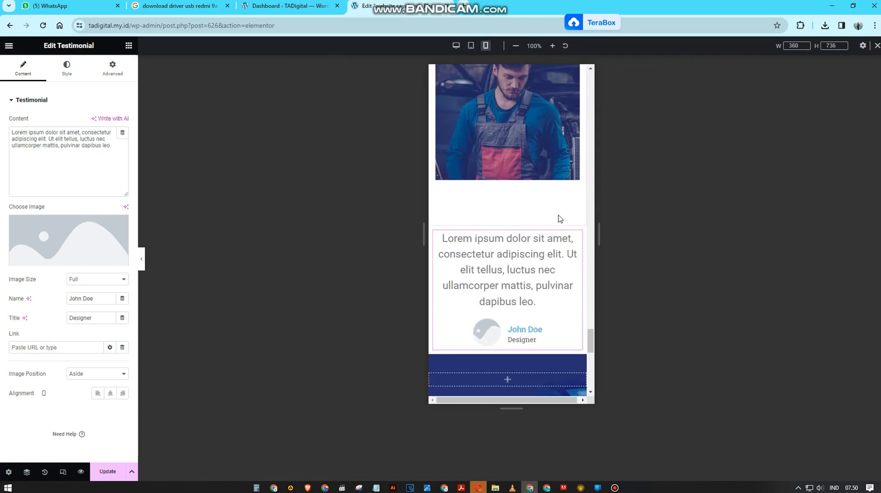
pyautogui.scroll(20, 561, 232)
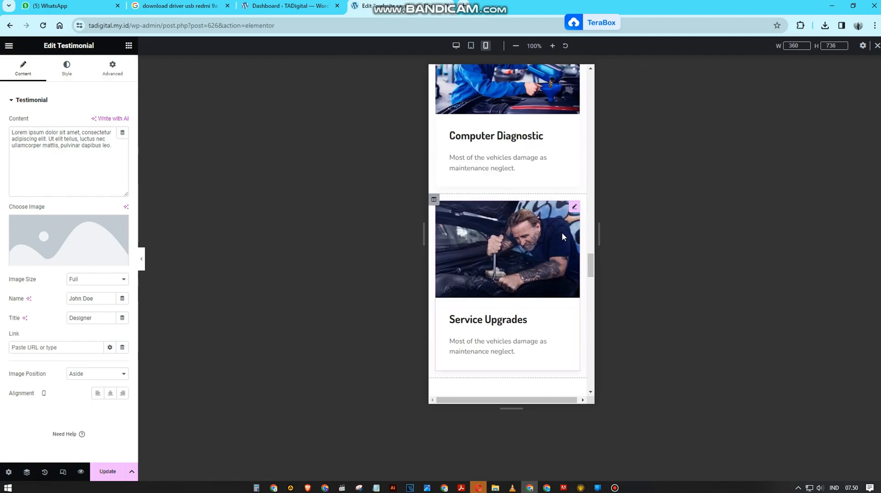
pyautogui.scroll(20, 562, 236)
pyautogui.scroll(15, 561, 235)
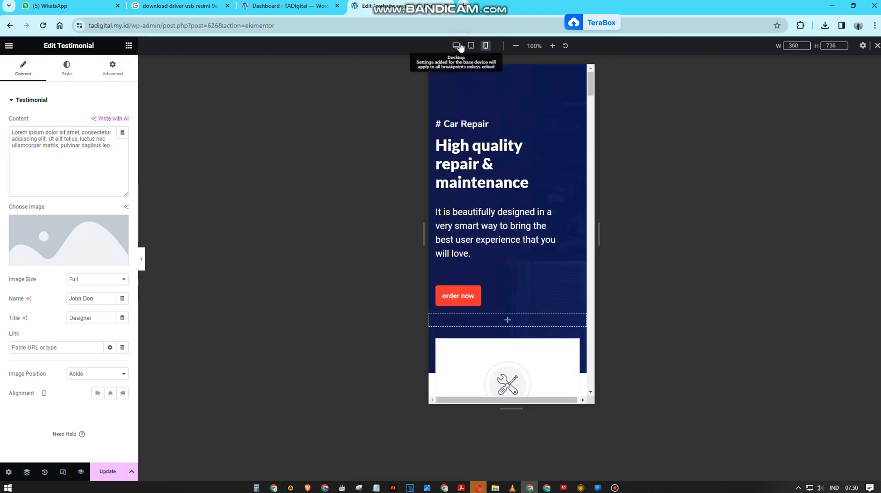
# Step: Return the responsive preview to Desktop and update the page to save the changes
pyautogui.click(463, 48)
pyautogui.scroll(-15, 174, 360)
pyautogui.click(108, 472)
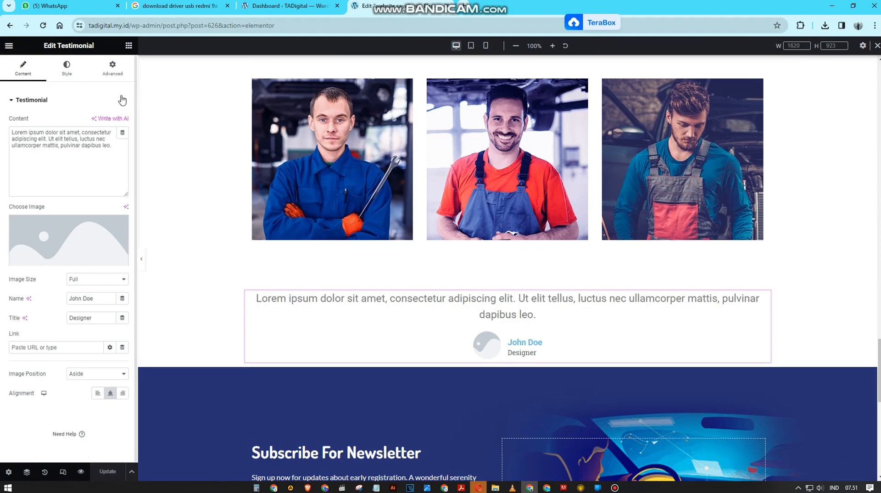
# Step: Find "website saya" in the WordPress dashboard's pages list, view its published page and check its web address
pyautogui.click(290, 6)
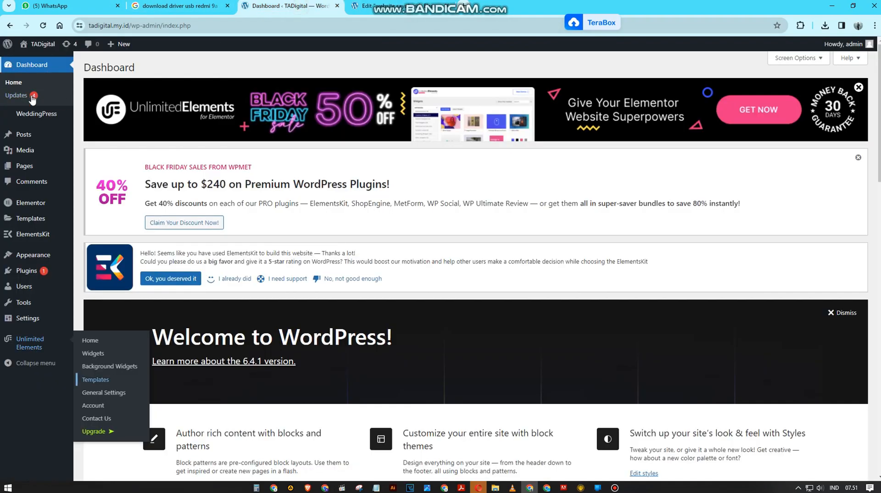
pyautogui.click(35, 139)
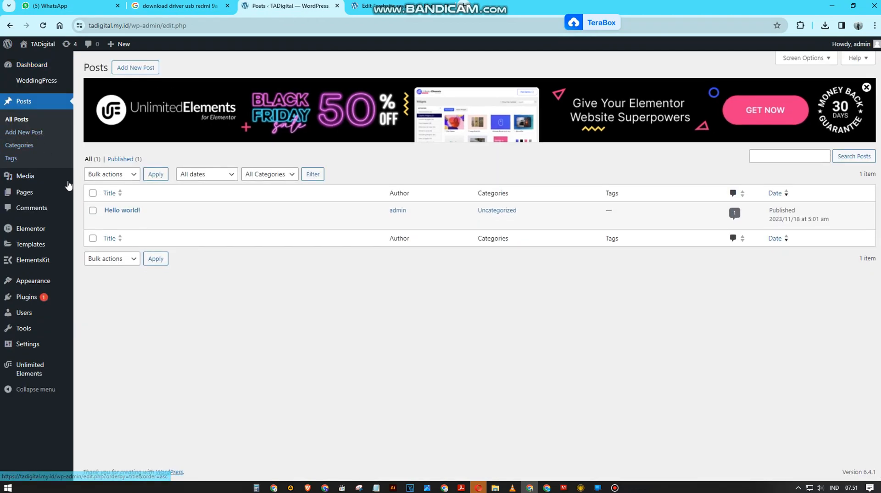
pyautogui.moveTo(31, 196)
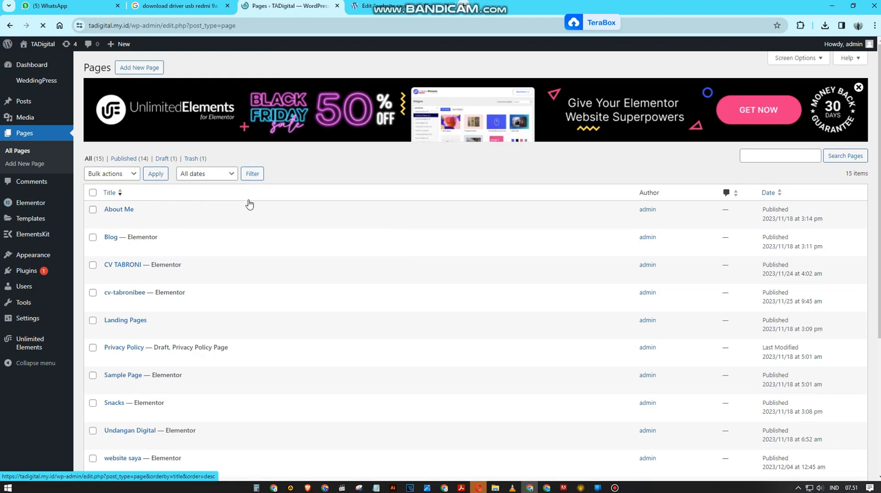
pyautogui.scroll(-1, 238, 204)
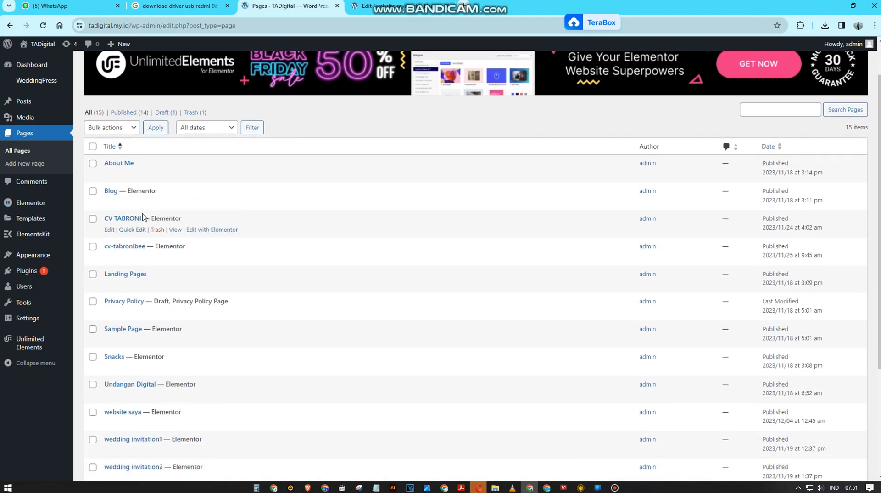
pyautogui.scroll(-3, 143, 216)
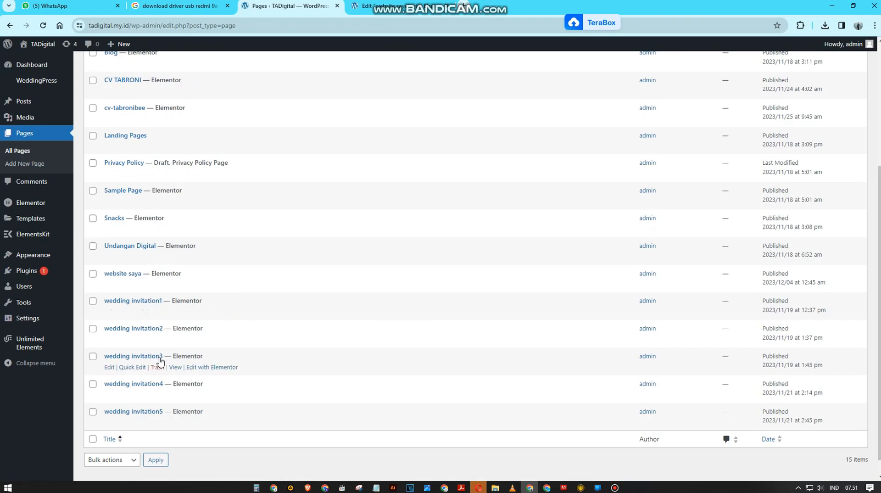
pyautogui.scroll(2, 158, 362)
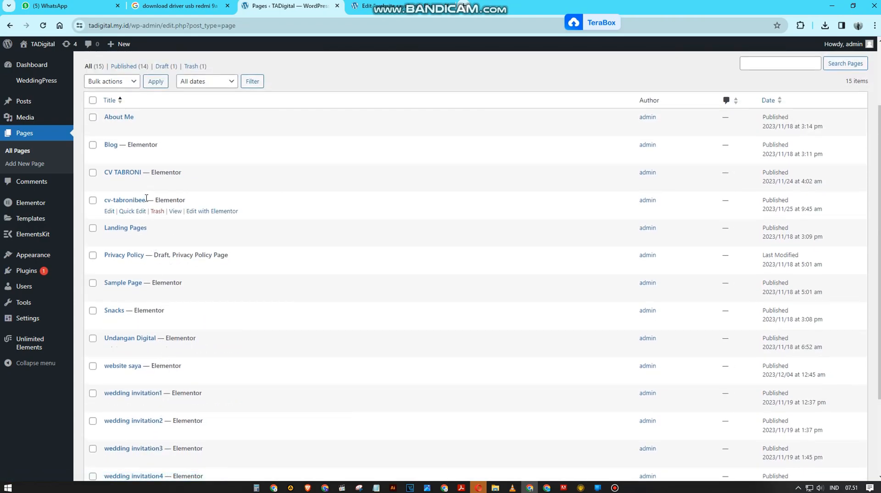
pyautogui.scroll(1, 148, 167)
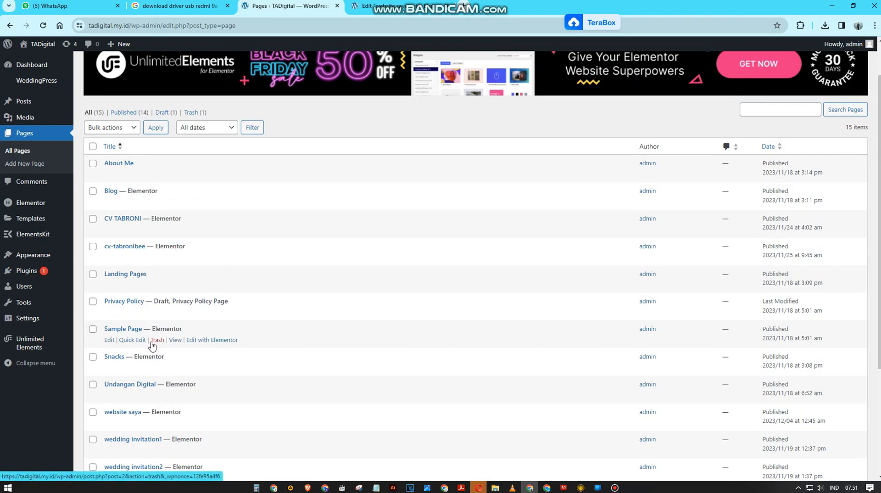
pyautogui.scroll(-1, 152, 345)
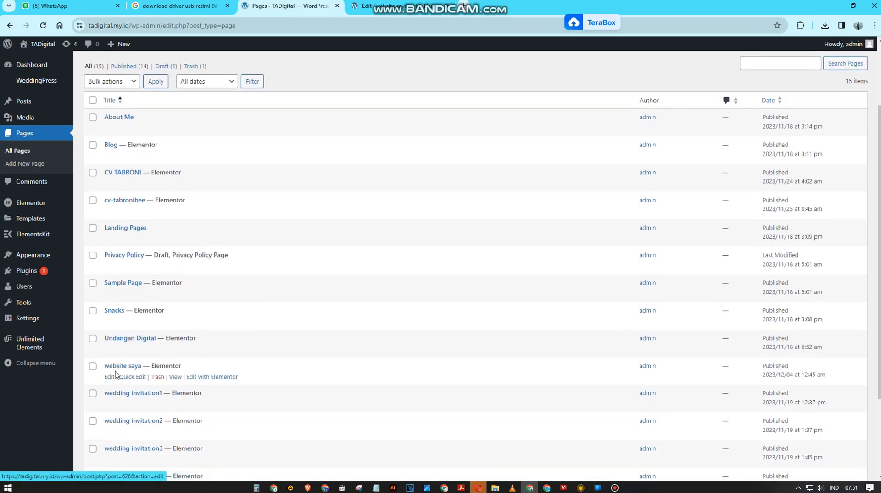
pyautogui.click(175, 378)
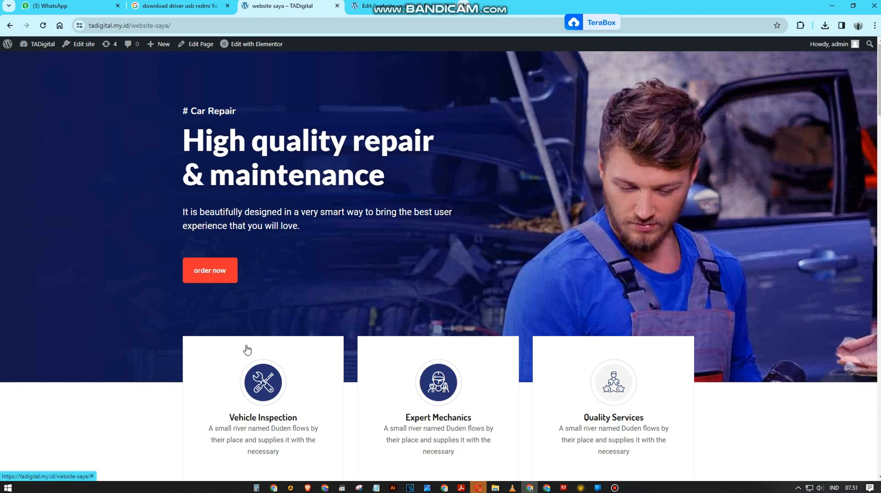
pyautogui.click(190, 25)
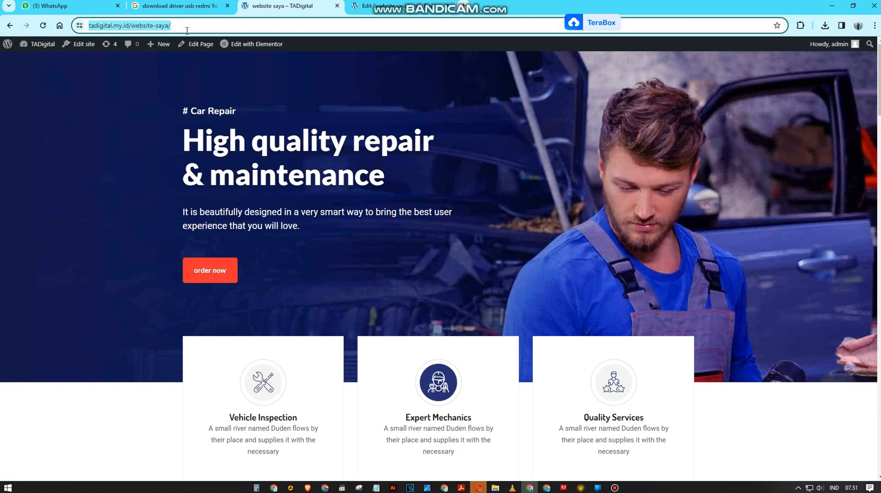
pyautogui.click(205, 116)
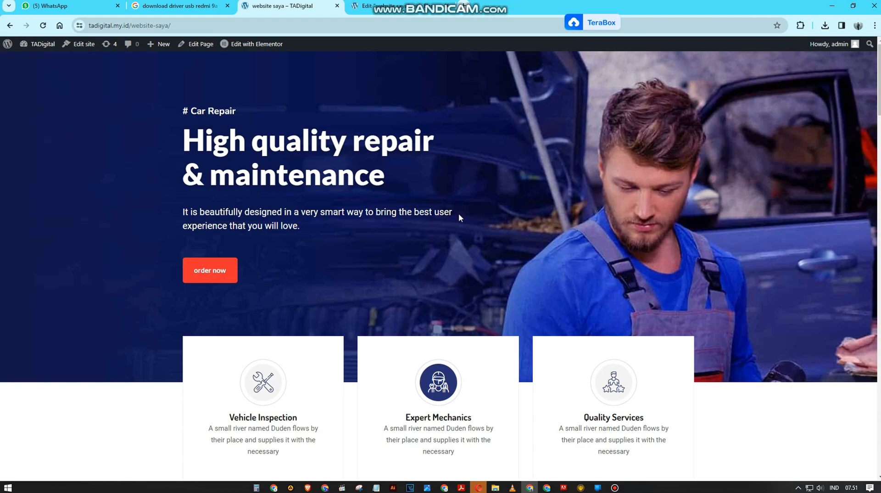
# Step: Copy the published "website saya" page's web address, open it in the other browser window and examine the page there
pyautogui.scroll(-7, 740, 180)
pyautogui.scroll(7, 599, 311)
pyautogui.click(225, 23)
pyautogui.hotkey('ctrl', 'c')
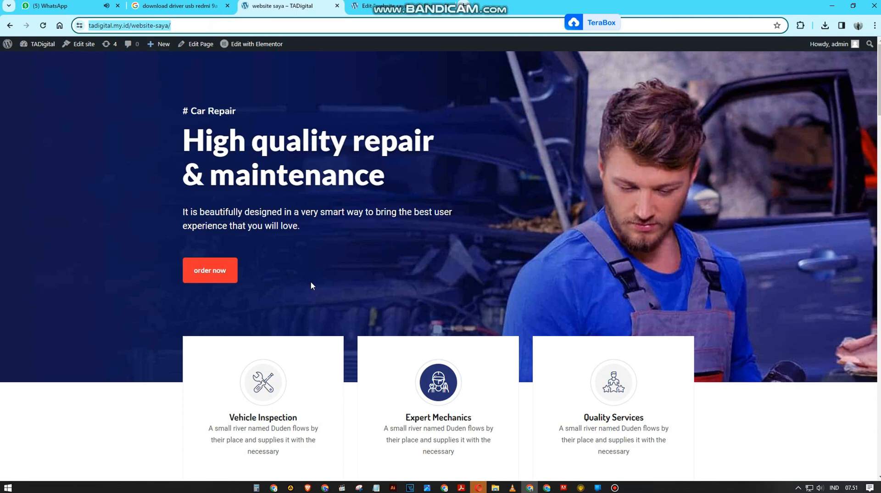
pyautogui.click(546, 487)
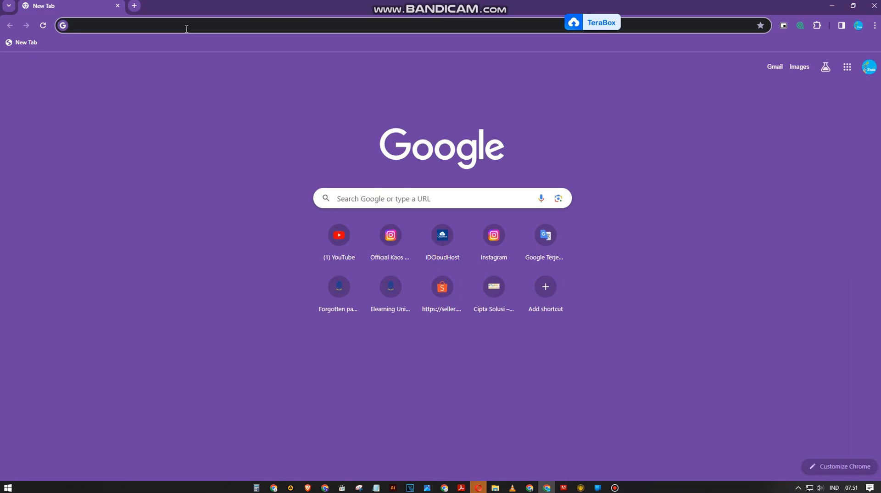
pyautogui.click(186, 29)
pyautogui.hotkey('ctrl', 'v')
pyautogui.press('Return')
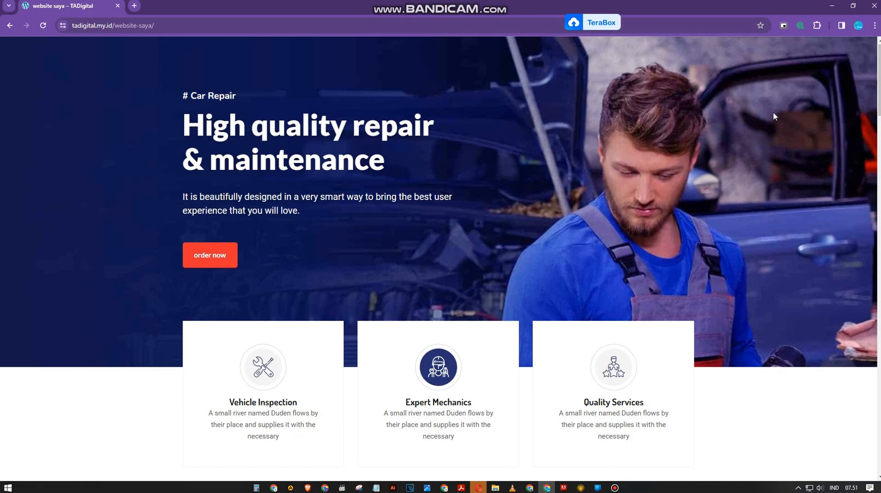
pyautogui.scroll(-15, 773, 114)
# Step: Return to the site's WordPress dashboard and browse the Unlimited Elements template kits and Digital Business Cards
pyautogui.click(527, 486)
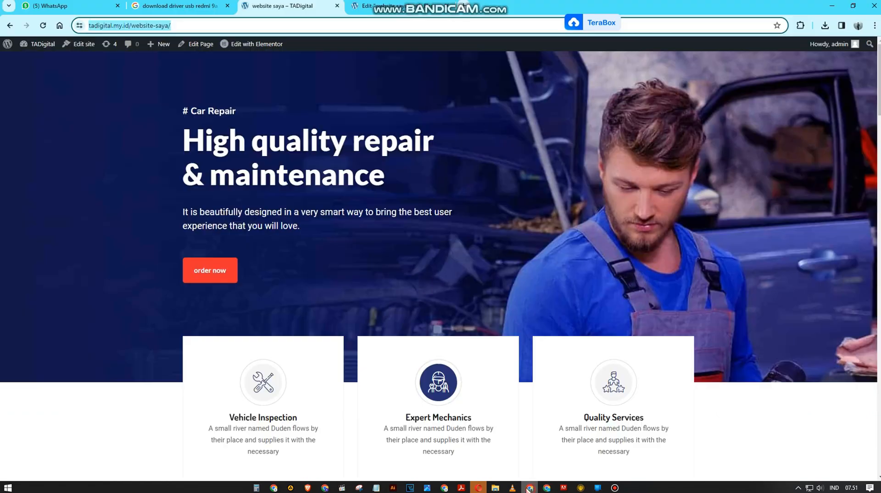
pyautogui.click(40, 45)
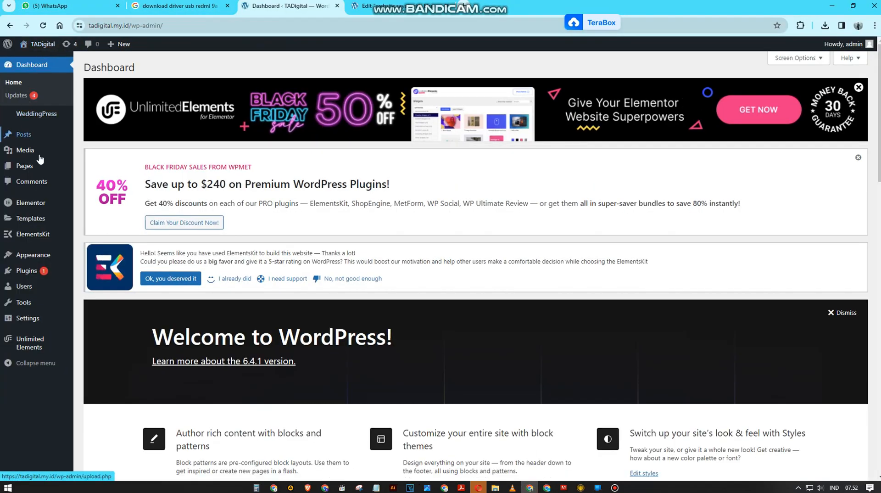
pyautogui.moveTo(61, 114)
pyautogui.moveTo(36, 344)
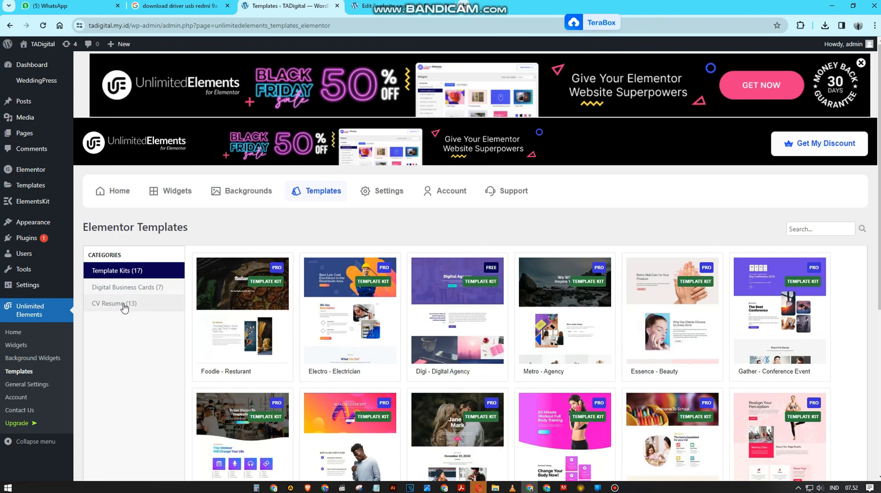
pyautogui.scroll(-5, 386, 297)
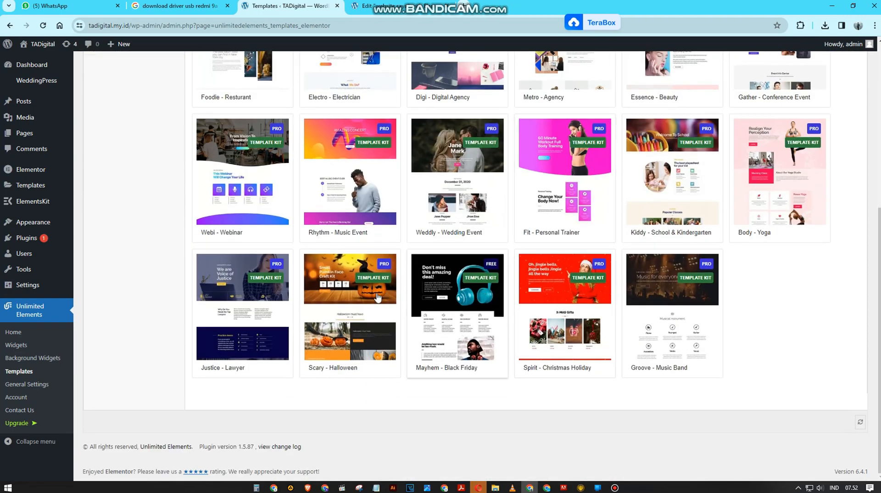
pyautogui.scroll(5, 344, 312)
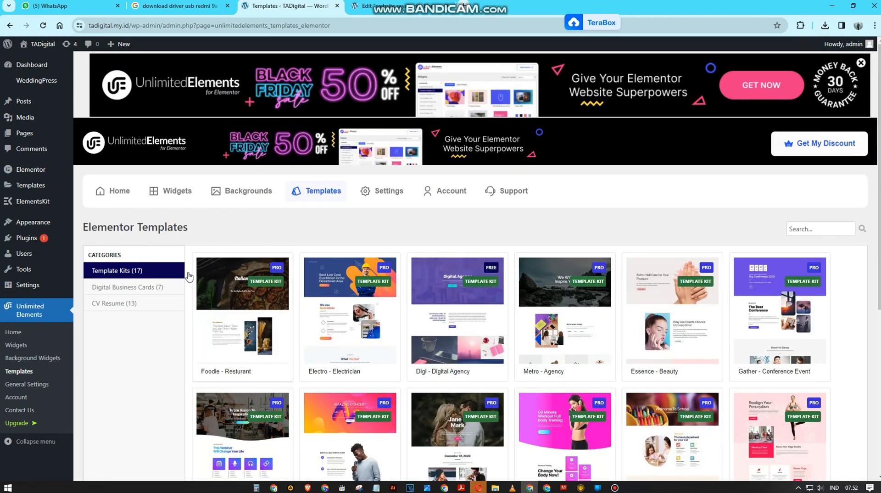
pyautogui.click(142, 289)
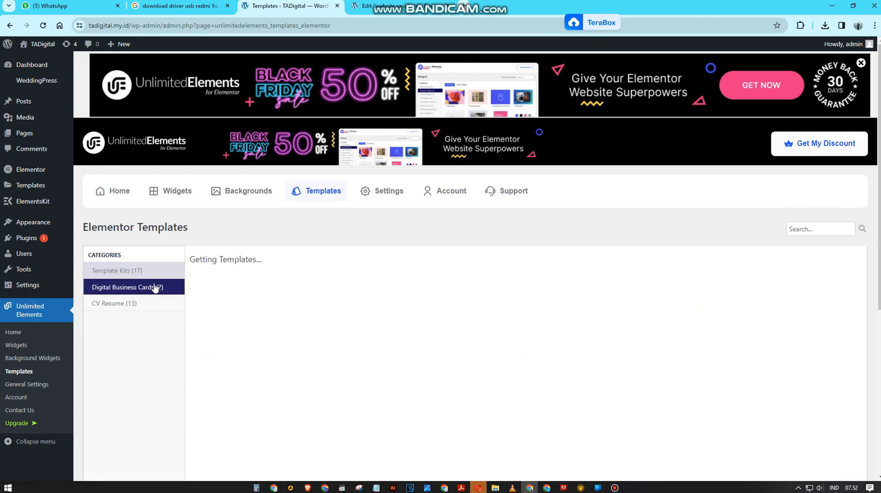
pyautogui.scroll(-1, 686, 315)
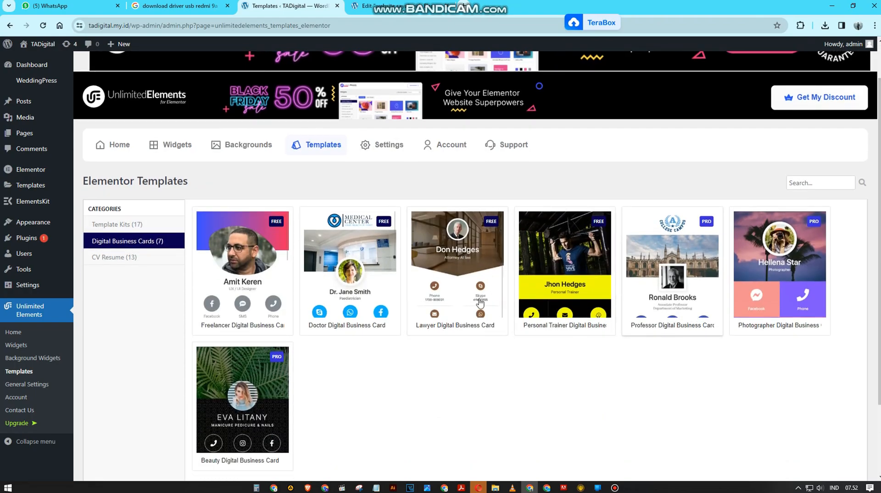
pyautogui.scroll(-2, 109, 183)
# Step: Preview the Christmas - Home 5 template from the Spirit - Christmas Holiday template kit, and return to the dashboard
pyautogui.click(114, 133)
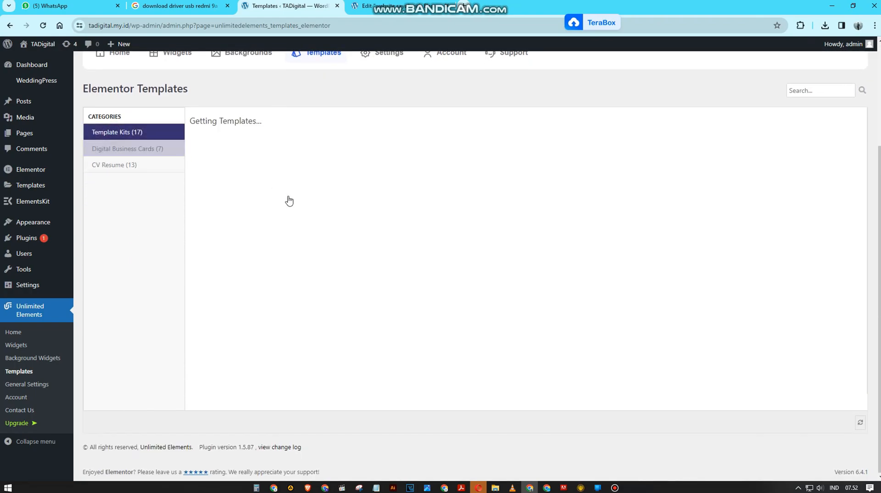
pyautogui.scroll(-3, 584, 288)
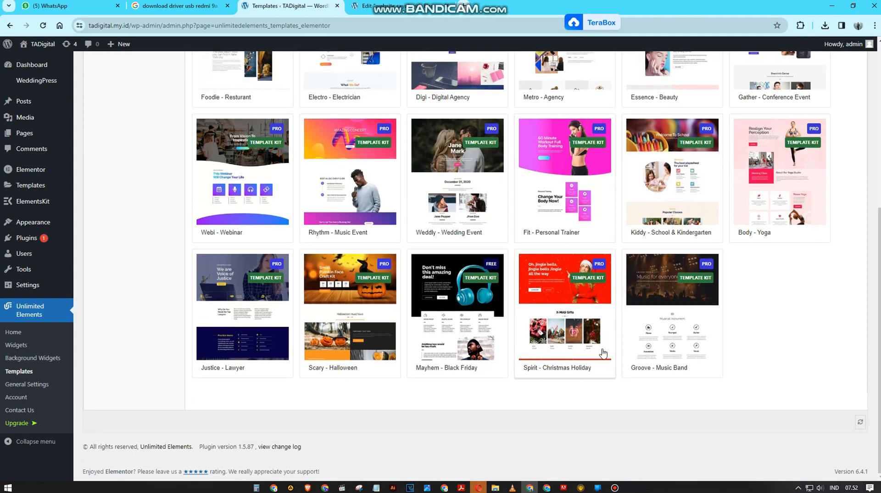
pyautogui.click(573, 330)
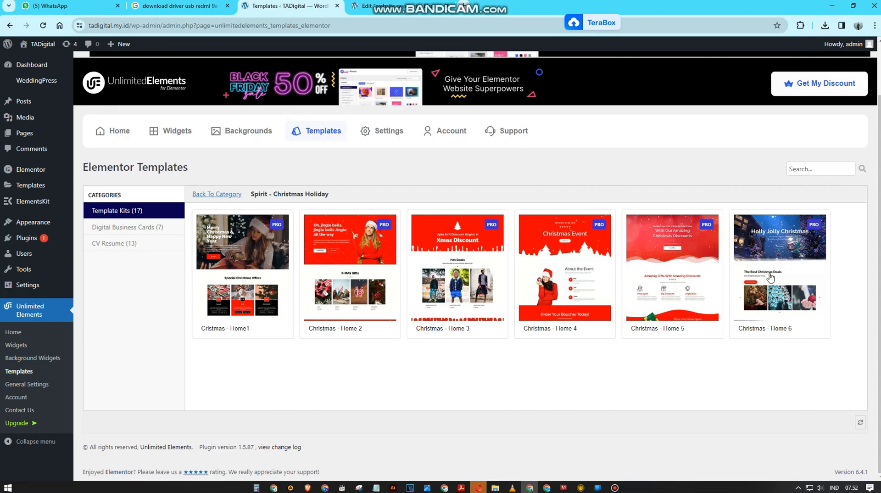
pyautogui.click(687, 283)
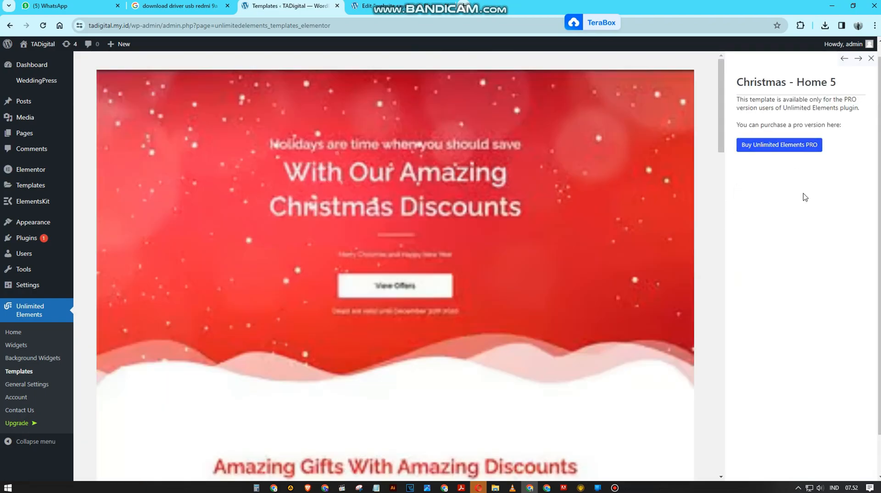
pyautogui.click(60, 27)
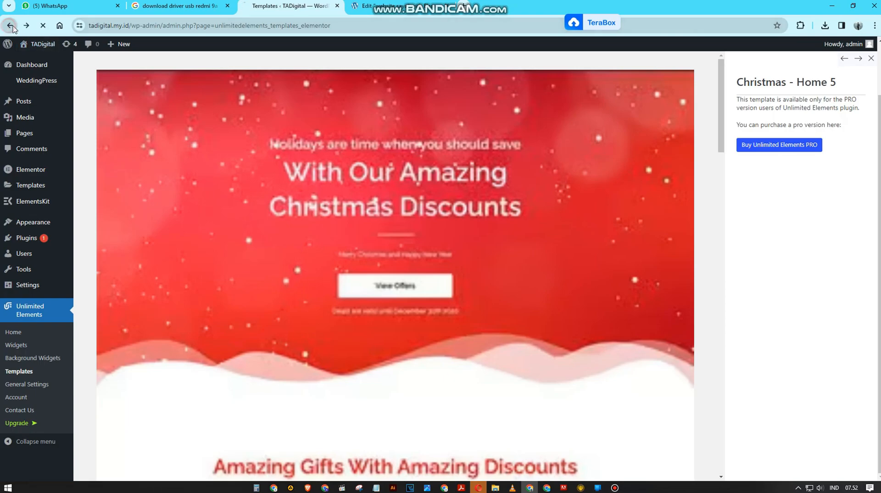
# Step: Import the free Black Friday - Home 3 template from the Unlimited Elements Mayhem - Black Friday kit
pyautogui.scroll(-10, 511, 241)
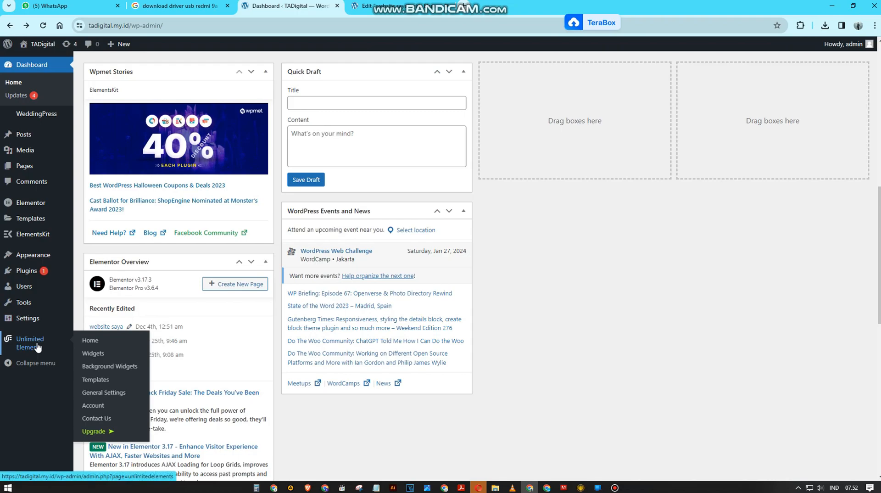
pyautogui.click(97, 380)
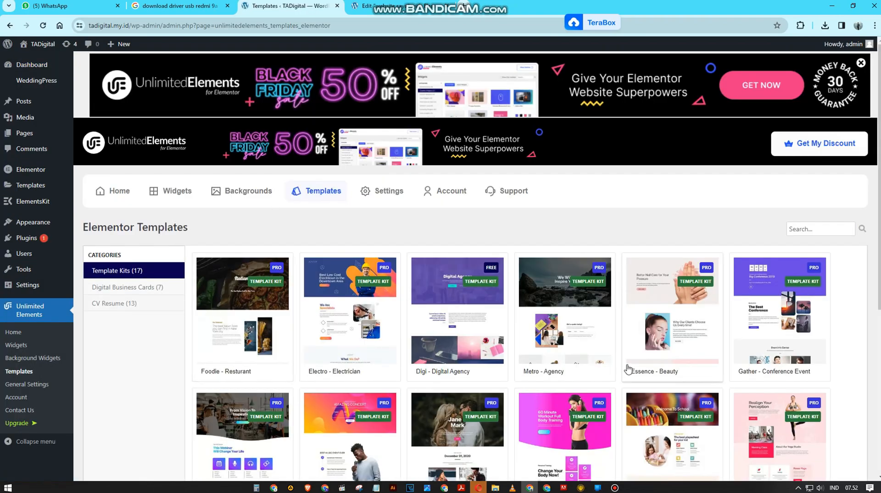
pyautogui.scroll(-6, 625, 371)
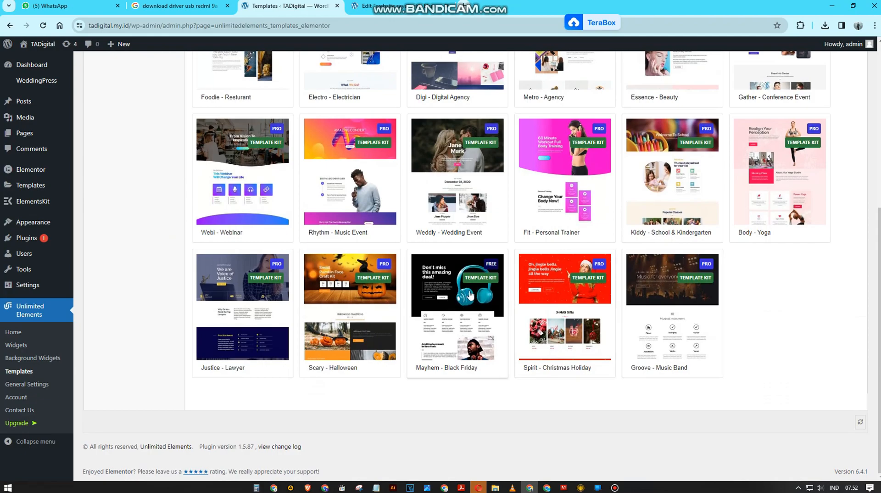
pyautogui.click(486, 281)
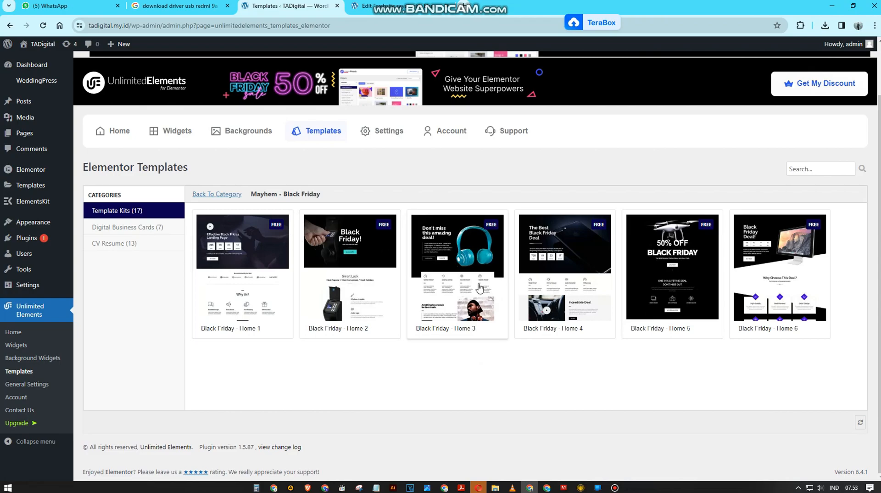
pyautogui.click(479, 287)
pyautogui.click(740, 171)
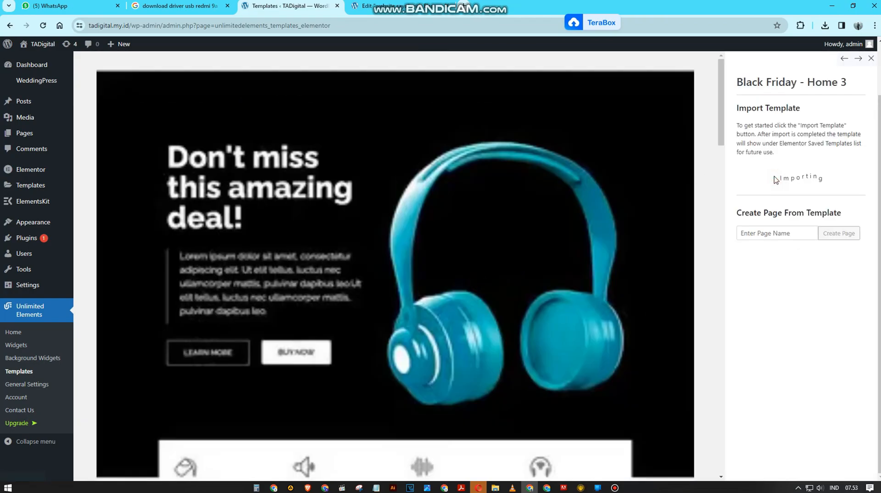
# Step: Examine the sections of the Black Friday - Home 3 template in its preview
pyautogui.scroll(-1, 666, 348)
pyautogui.scroll(-6, 665, 349)
pyautogui.scroll(-5, 617, 215)
pyautogui.scroll(5, 617, 220)
pyautogui.scroll(6, 615, 212)
pyautogui.scroll(-11, 616, 213)
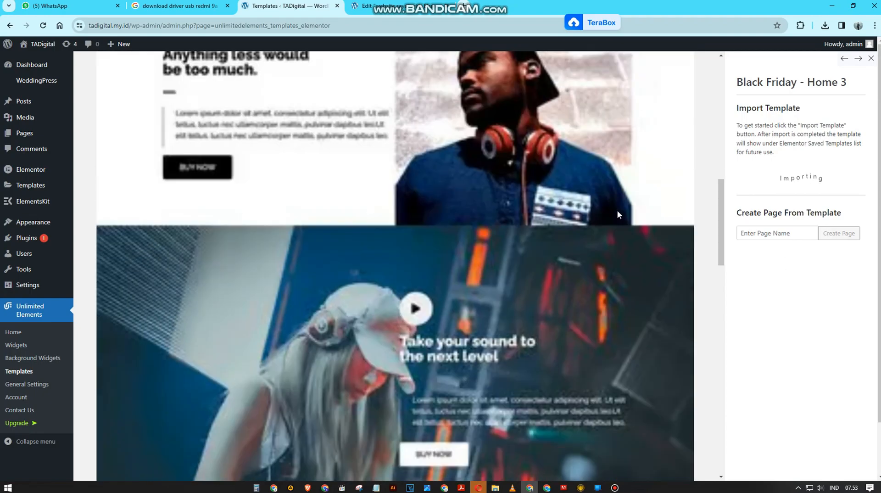
pyautogui.scroll(-18, 617, 213)
pyautogui.scroll(12, 617, 214)
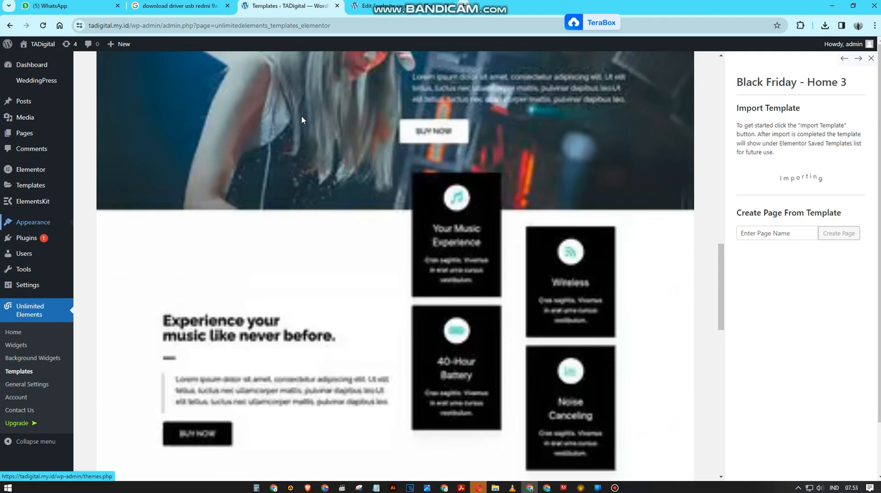
# Step: Load the WordPress dashboard in place of the Elementor editor in the other browser tab and look it over
pyautogui.click(382, 5)
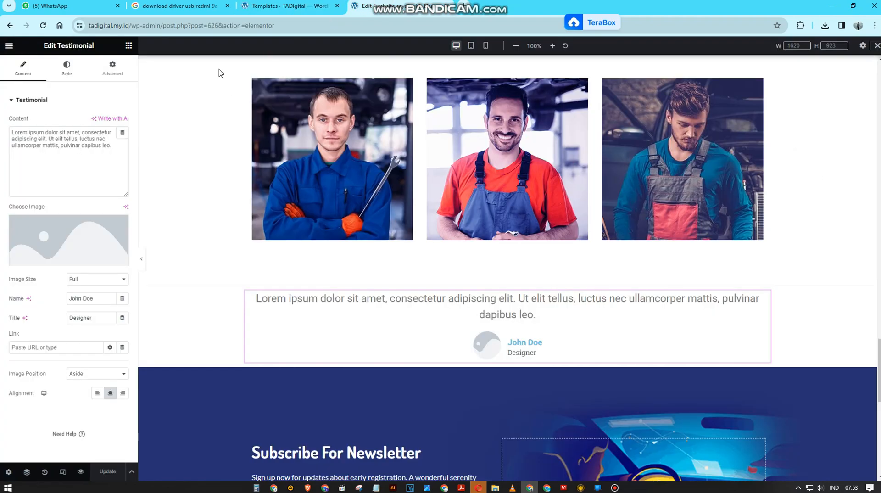
pyautogui.moveTo(274, 26); pyautogui.dragTo(170, 24)
pyautogui.press('BackSpace')
pyautogui.press('Return')
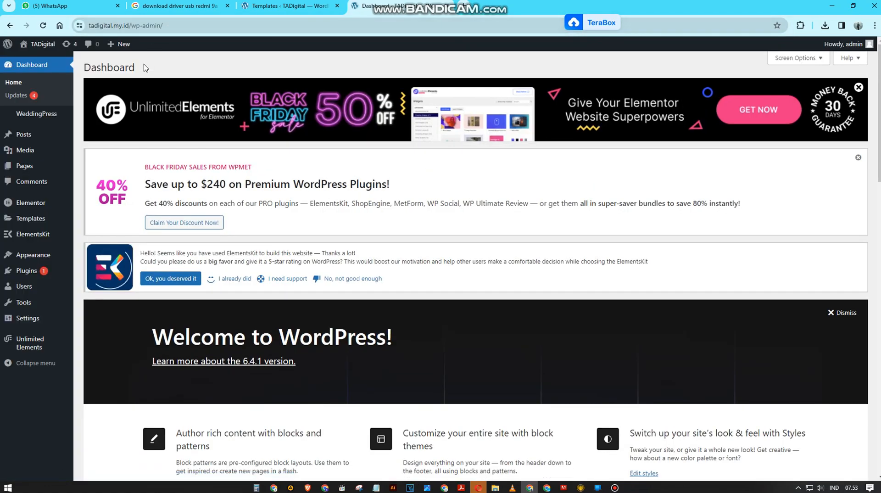
pyautogui.scroll(-6, 107, 200)
pyautogui.scroll(4, 33, 206)
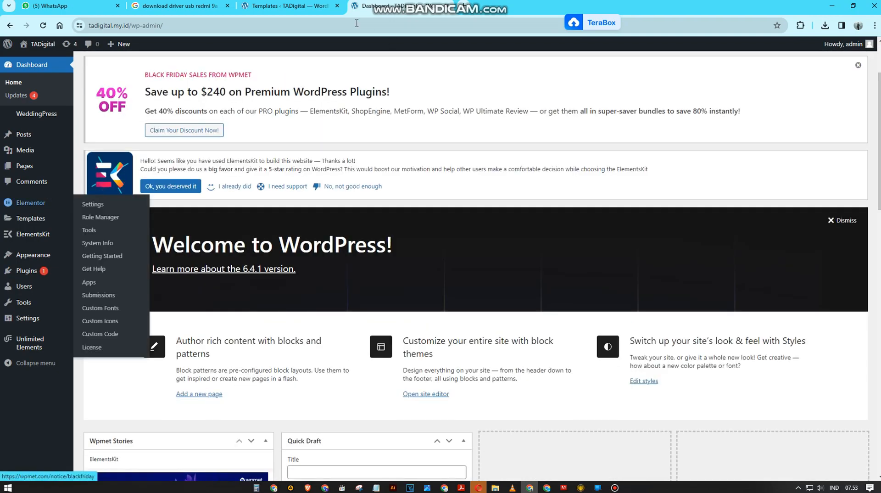
# Step: View the imported Black Friday - Home 3 template on the site, close its pop-up and examine the page up to its header
pyautogui.click(303, 6)
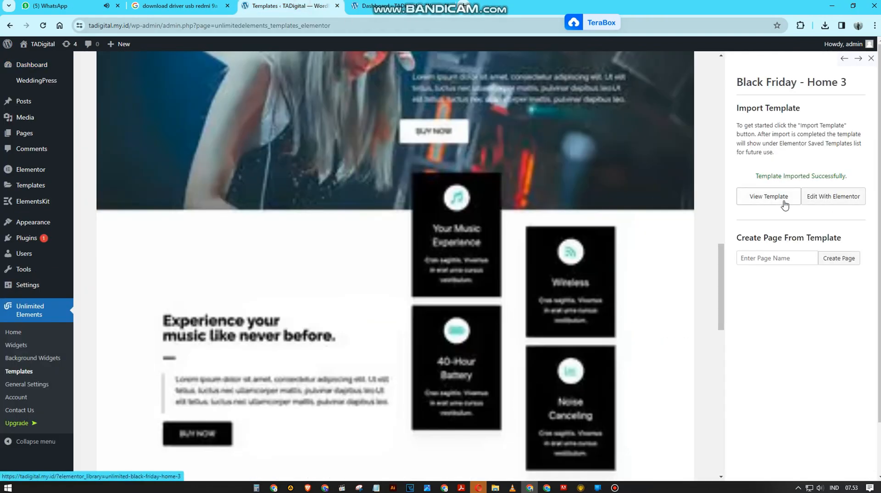
pyautogui.click(784, 203)
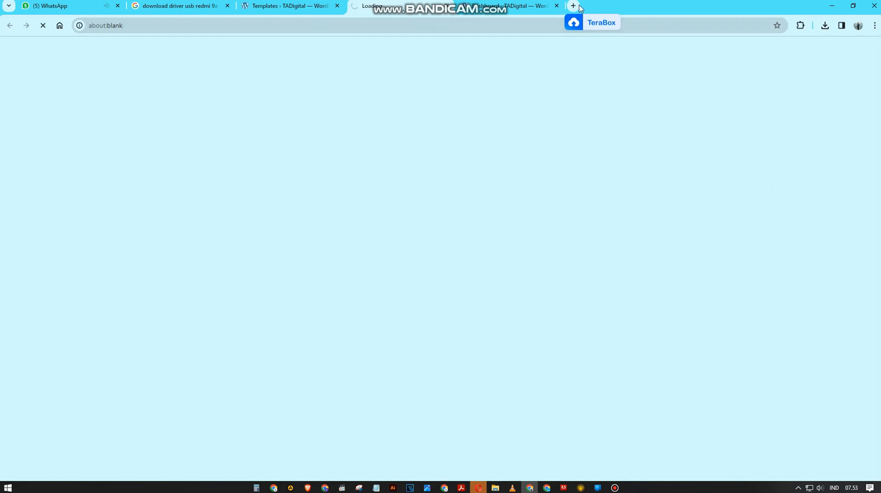
pyautogui.scroll(-7, 467, 130)
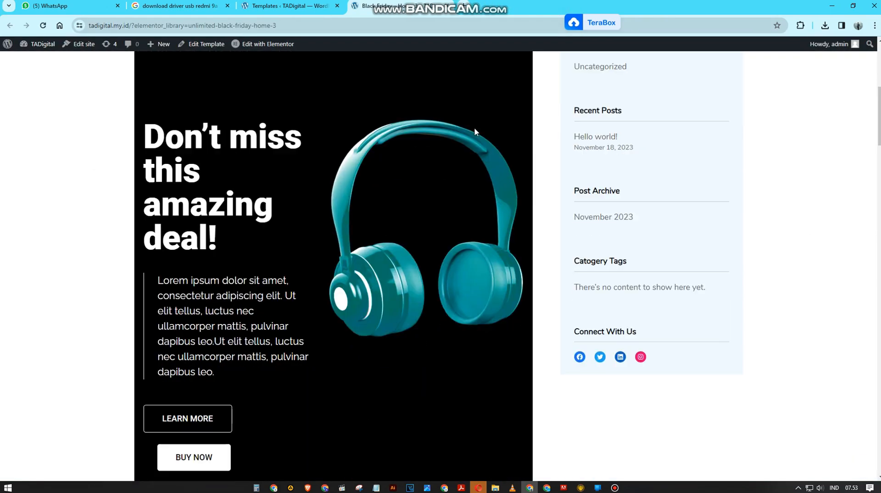
pyautogui.scroll(-15, 476, 128)
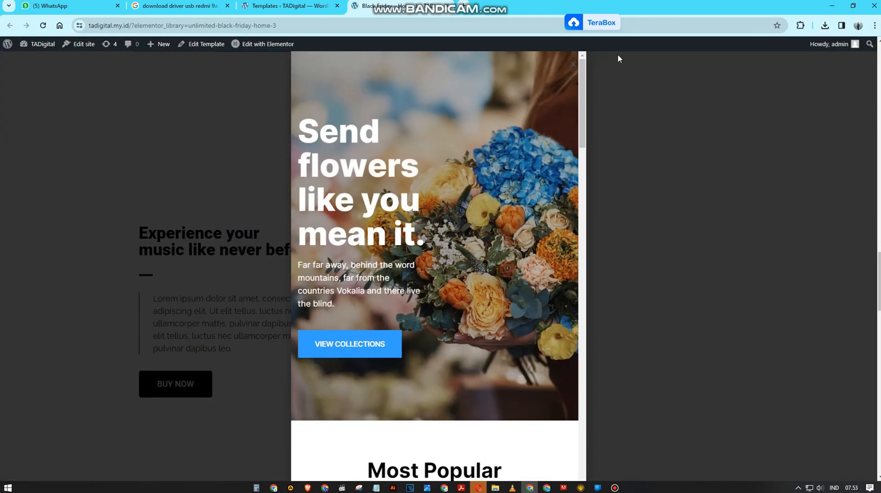
pyautogui.scroll(5, 590, 98)
pyautogui.click(573, 64)
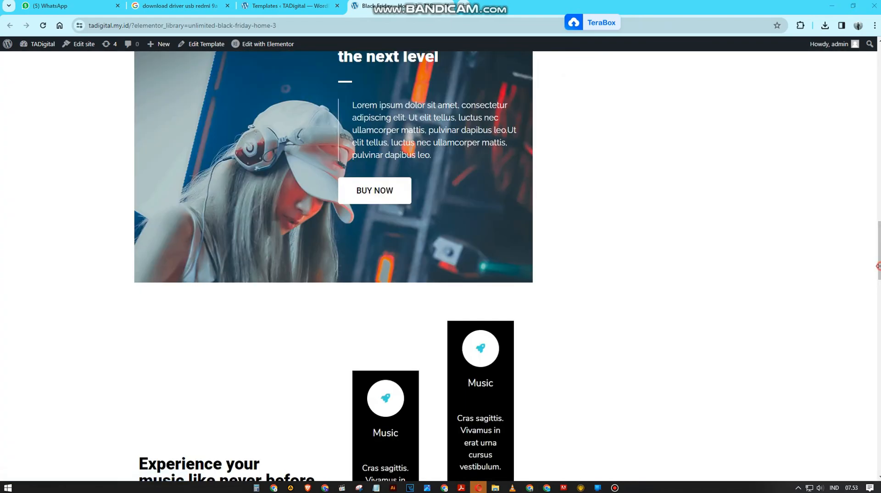
pyautogui.scroll(10, 651, 303)
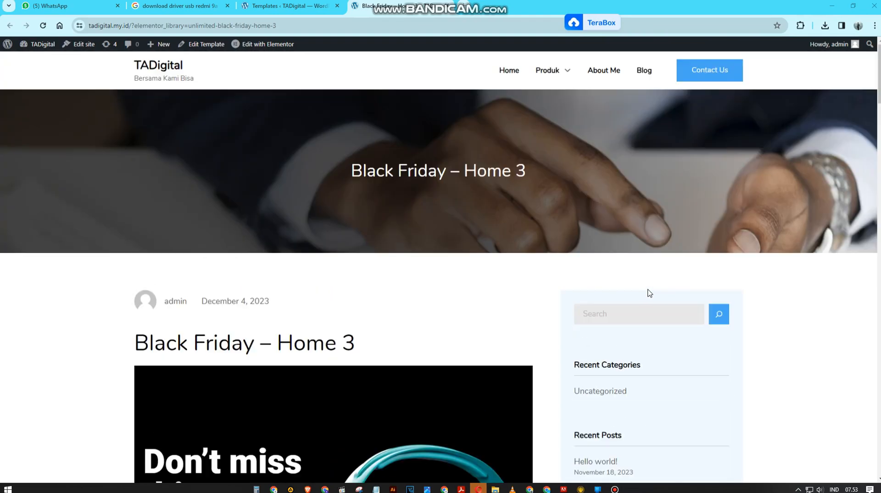
# Step: Return from the template view to the dashboard and open the list of installed themes
pyautogui.click(273, 6)
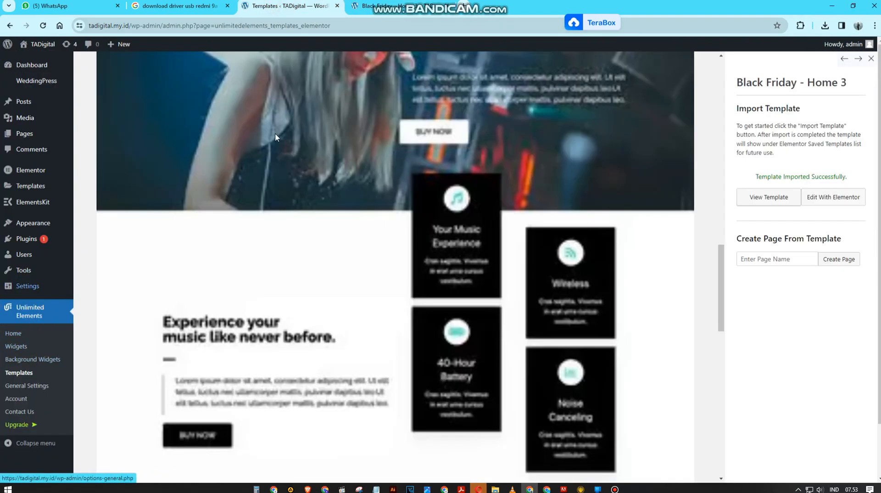
pyautogui.click(403, 6)
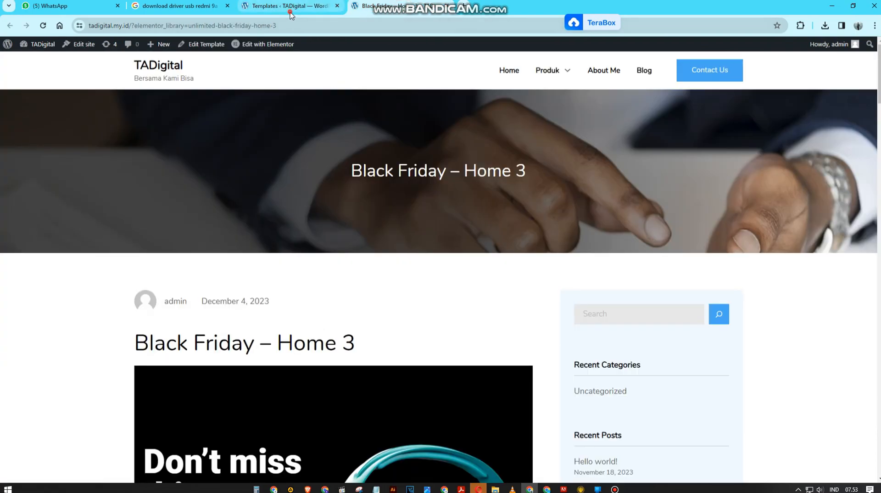
pyautogui.click(287, 6)
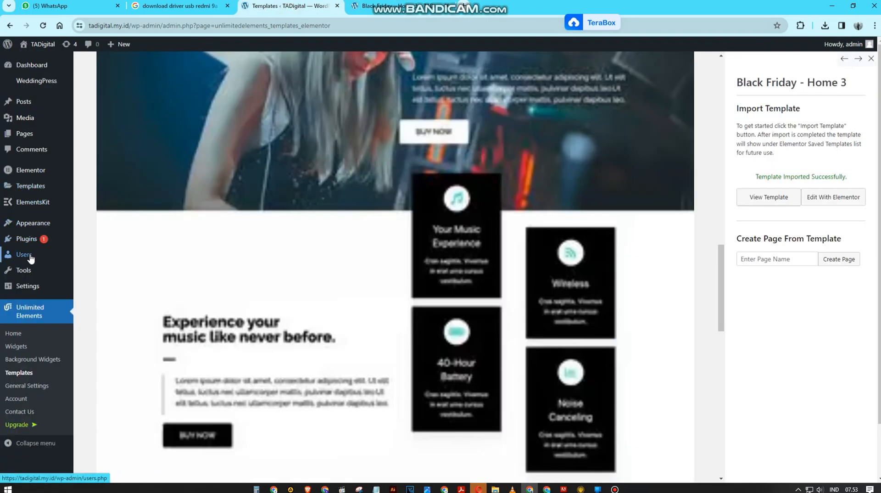
pyautogui.click(31, 227)
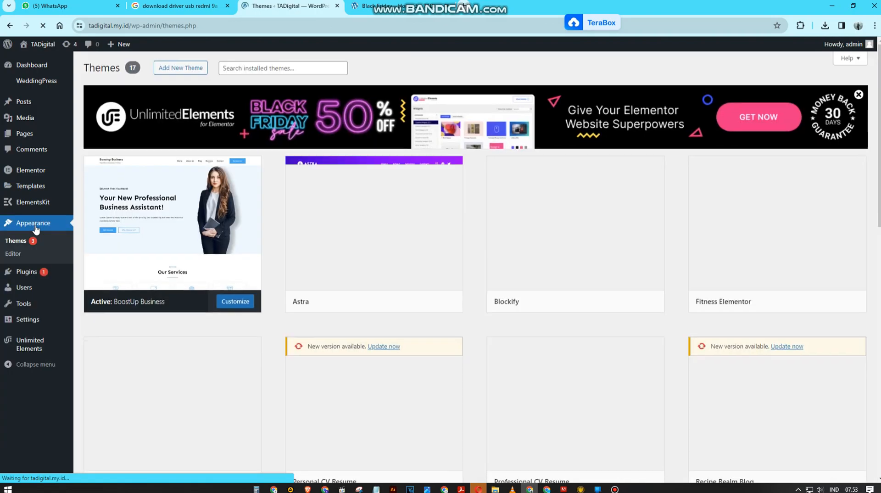
# Step: Look over the installed themes and open the page for adding a new theme
pyautogui.scroll(-5, 562, 248)
pyautogui.scroll(5, 590, 240)
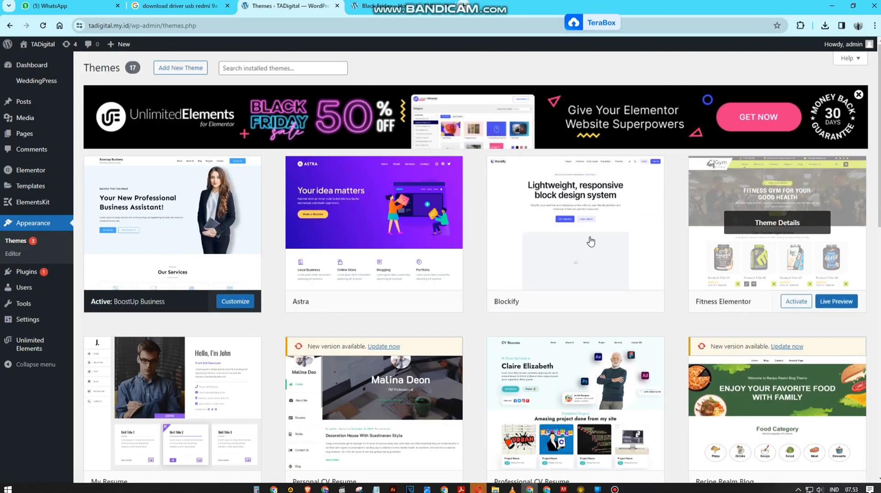
pyautogui.click(178, 77)
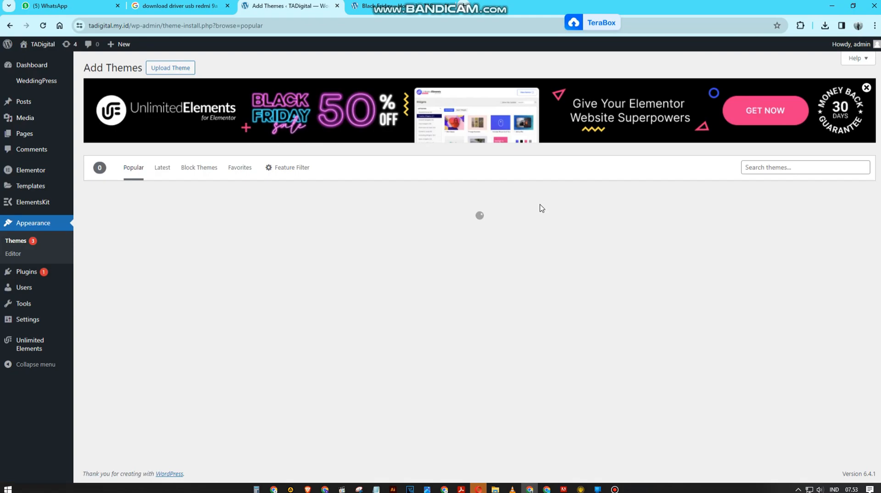
# Step: Examine the range of popular themes available for installation, from business and blog designs to shop designs
pyautogui.scroll(-20, 541, 208)
pyautogui.scroll(-20, 542, 209)
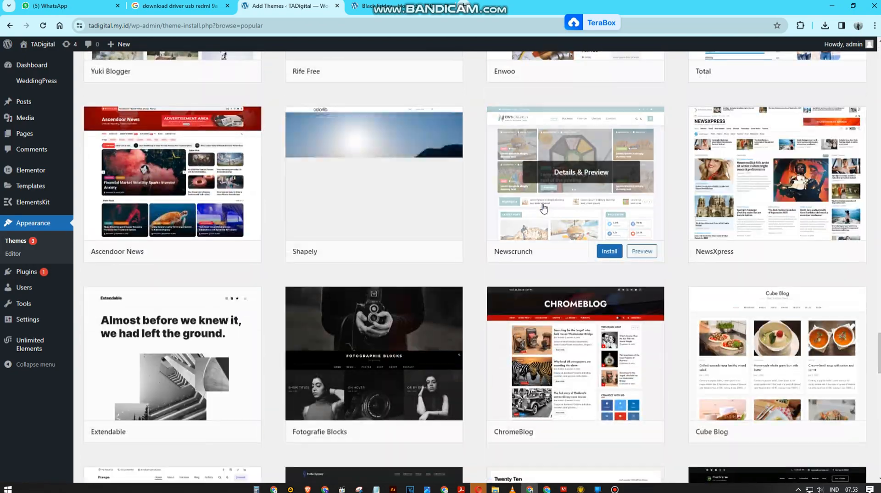
pyautogui.scroll(-8, 543, 208)
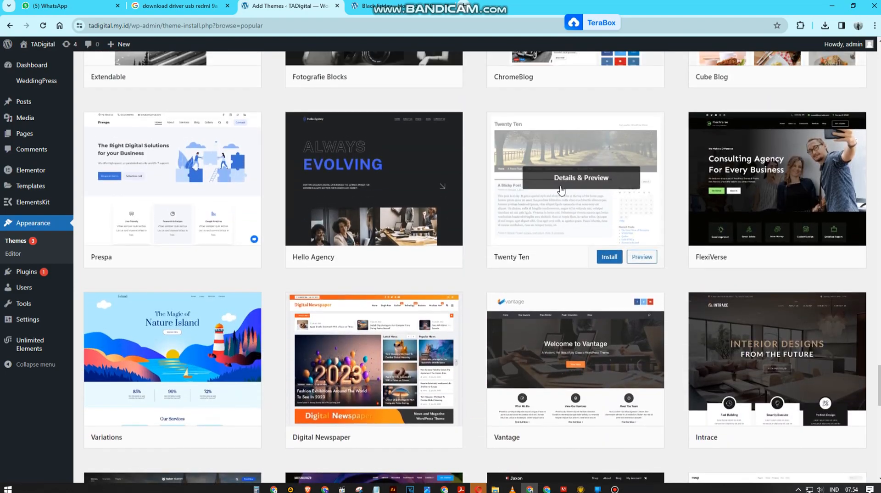
pyautogui.scroll(15, 560, 190)
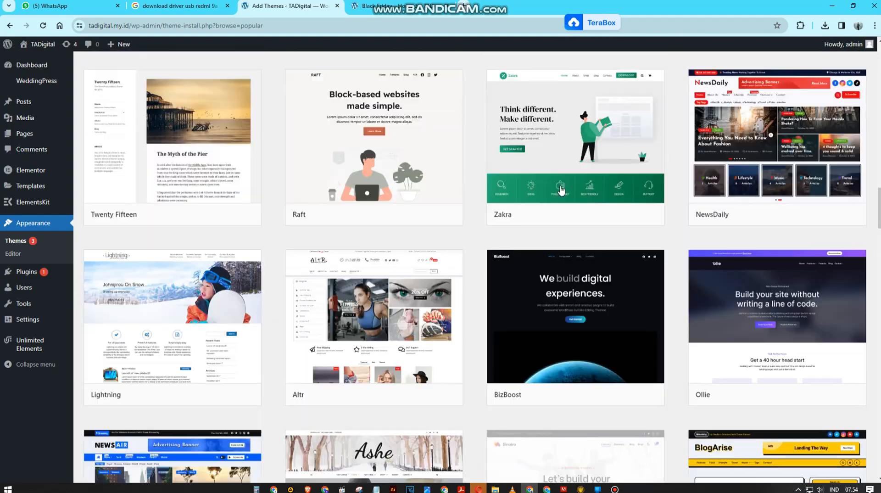
pyautogui.scroll(4, 560, 189)
pyautogui.scroll(8, 561, 190)
pyautogui.moveTo(562, 192)
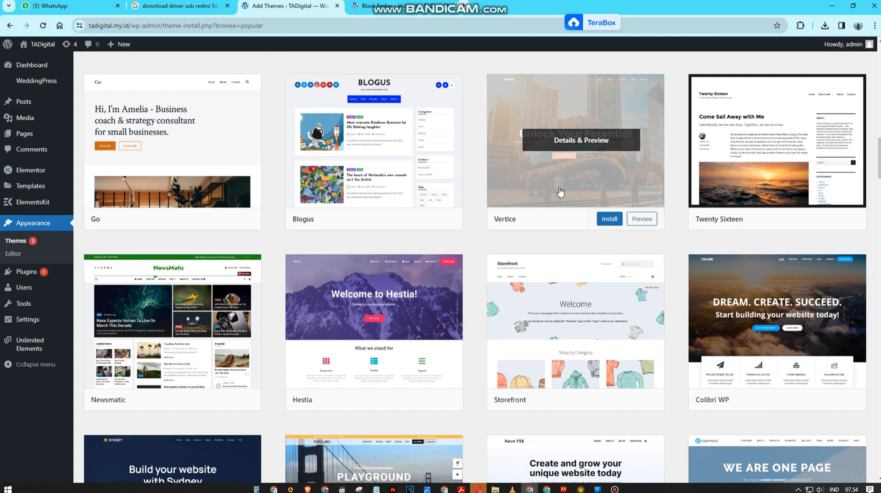
pyautogui.scroll(15, 558, 192)
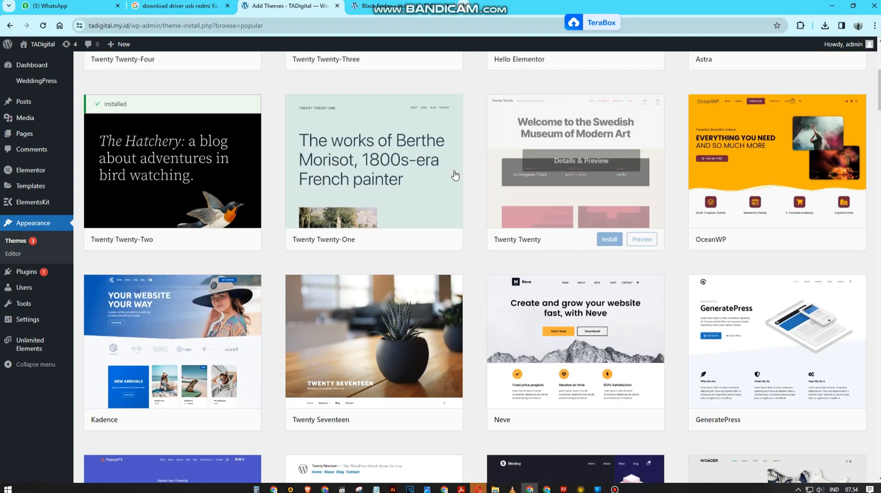
pyautogui.scroll(5, 618, 123)
# Step: Bring up the theme search suggestions, dismiss them without searching, and look over the first rows of popular themes again
pyautogui.click(756, 166)
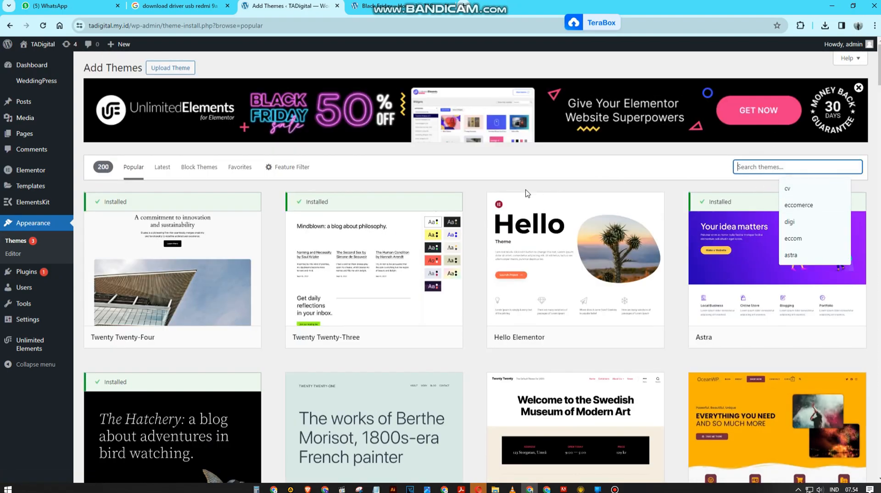
pyautogui.click(470, 201)
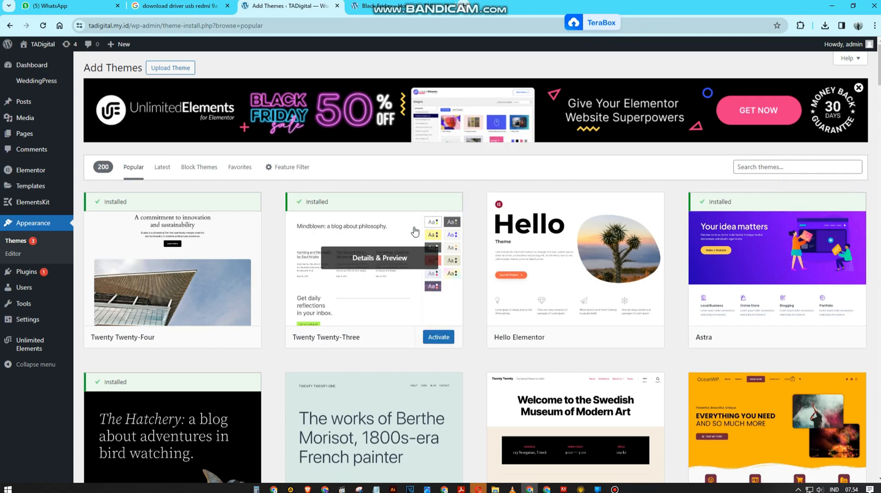
pyautogui.scroll(-3, 259, 278)
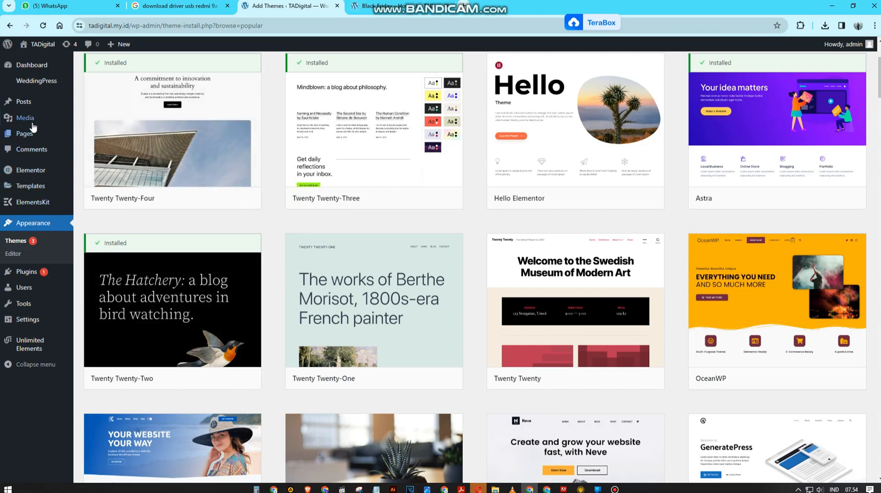
pyautogui.moveTo(32, 127)
pyautogui.scroll(-7, 286, 265)
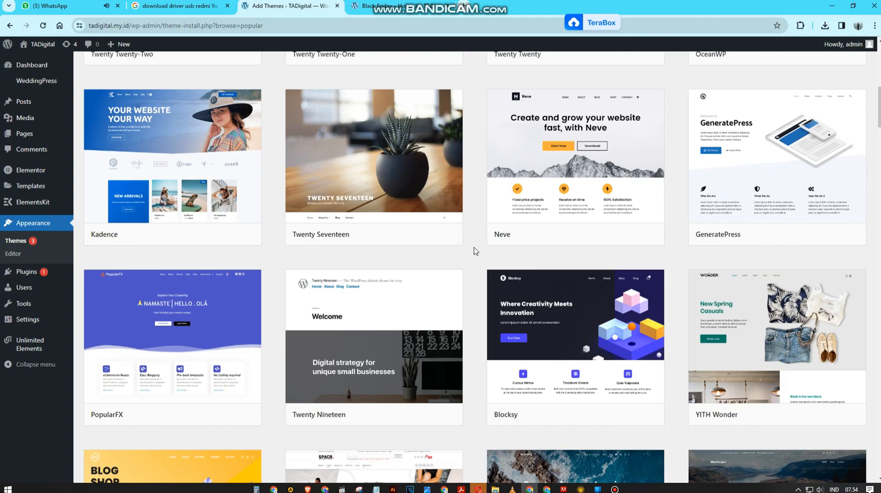
pyautogui.scroll(7, 475, 251)
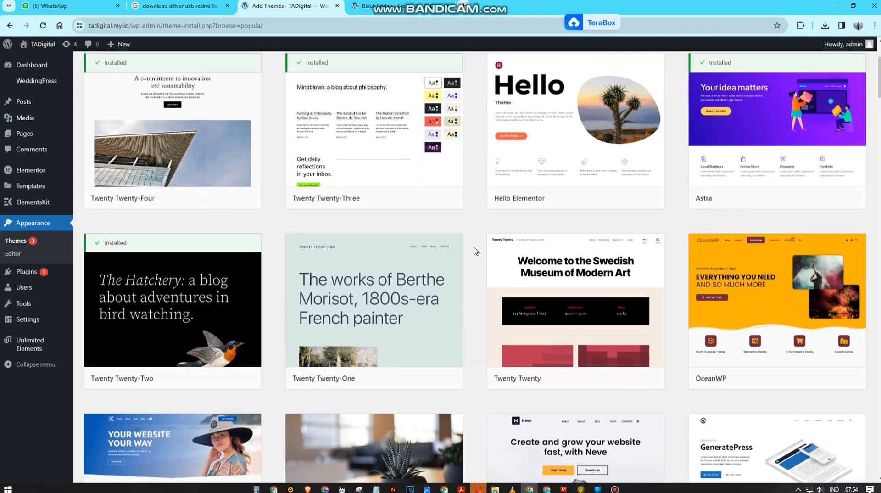
pyautogui.scroll(3, 475, 250)
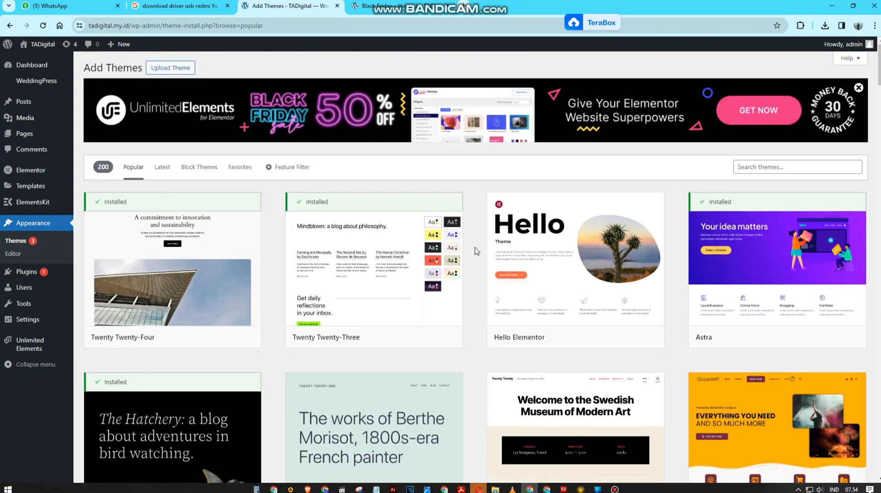